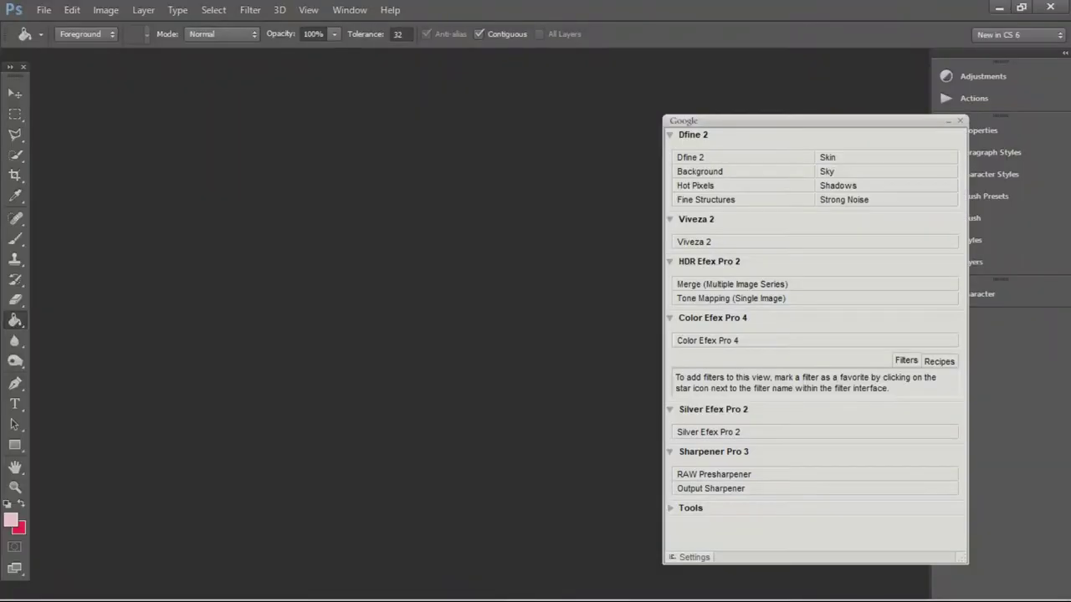
# - Open blank.jpg from the PHOTOBOOTH folder as the working document
pyautogui.click(43, 9)
pyautogui.click(50, 41)
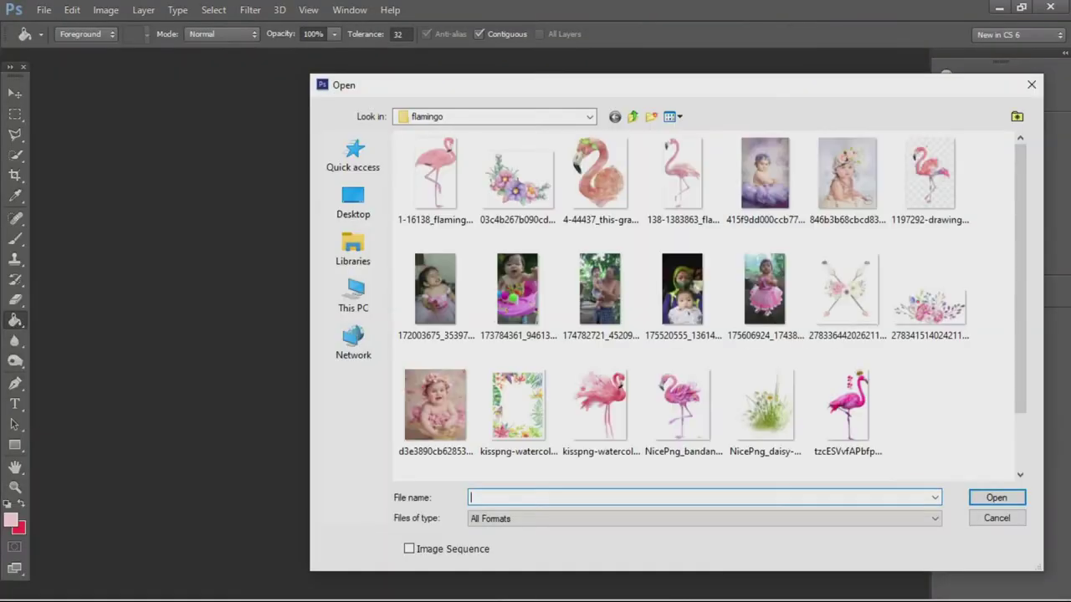
pyautogui.click(632, 116)
pyautogui.write('b')
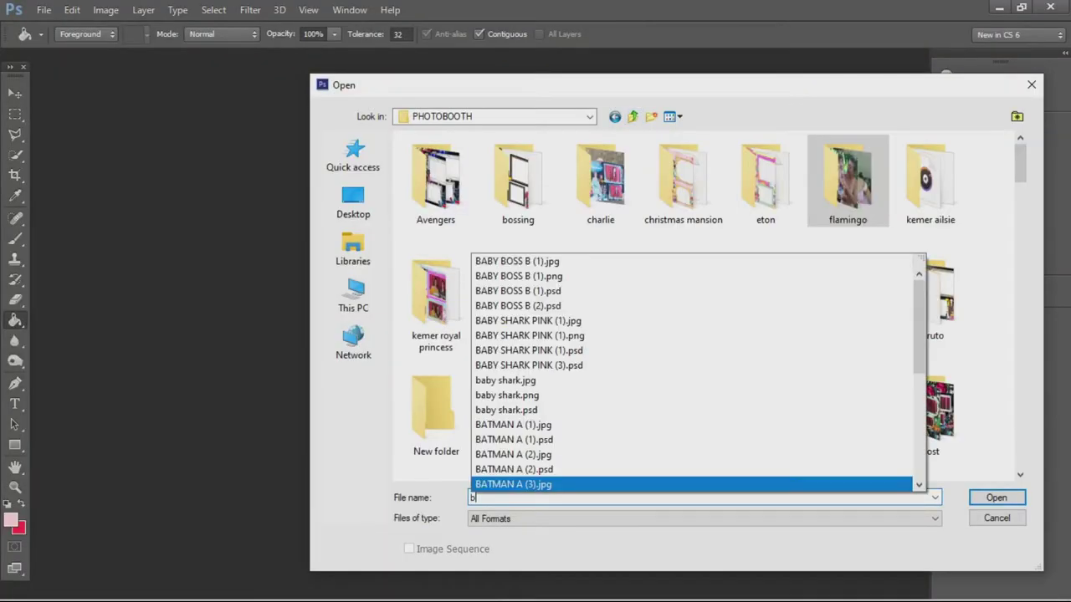
pyautogui.write('la')
pyautogui.press('Down')
pyautogui.press('Return')
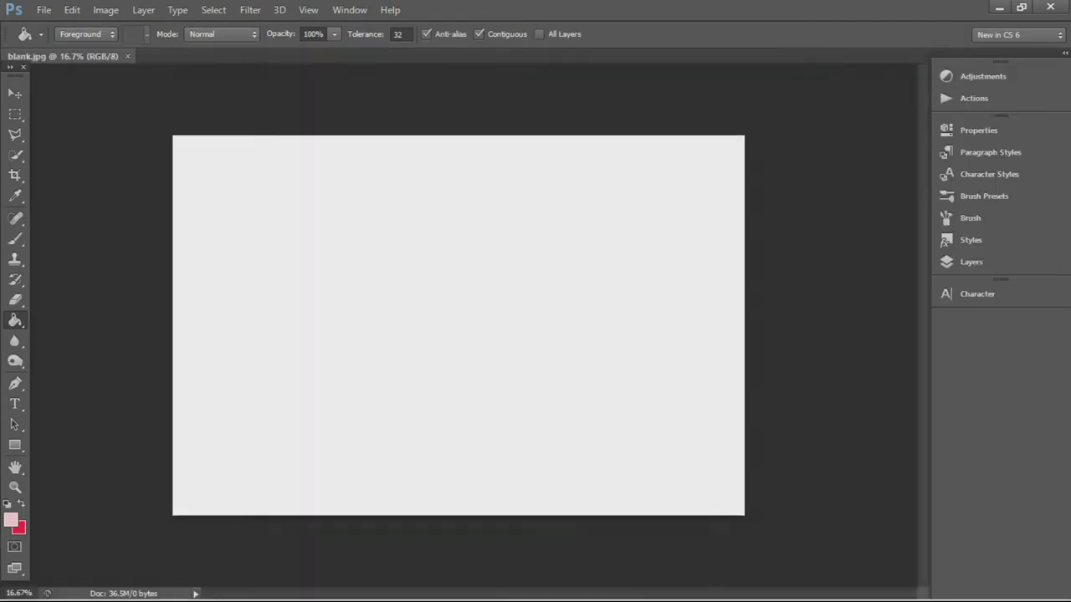
# - Check that the canvas is 4374 × 2916 px at 729 pixels/inch, leaving it unchanged
pyautogui.click(105, 9)
pyautogui.click(129, 122)
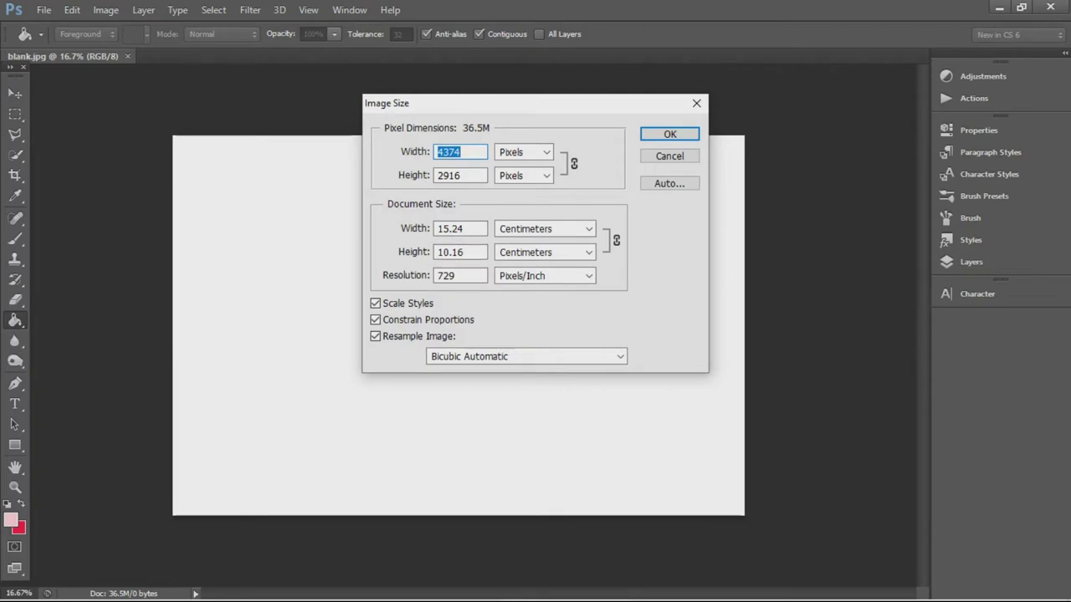
pyautogui.press('Return')
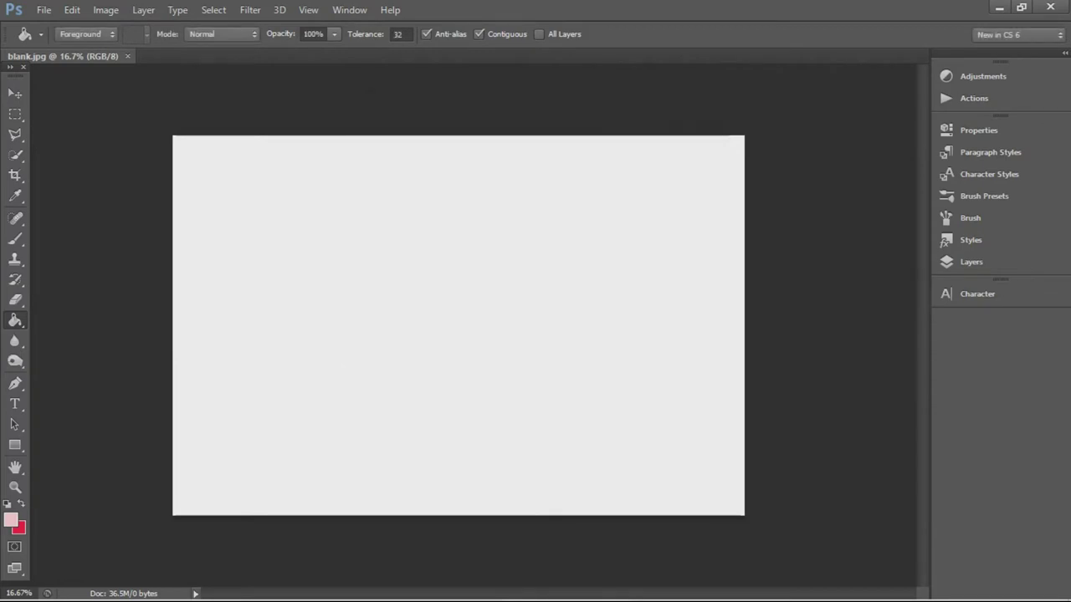
pyautogui.hotkey('alt', 'f')
# - Bring the pink floral border image into blank.jpg and scale it to fill the canvas
pyautogui.press('o')
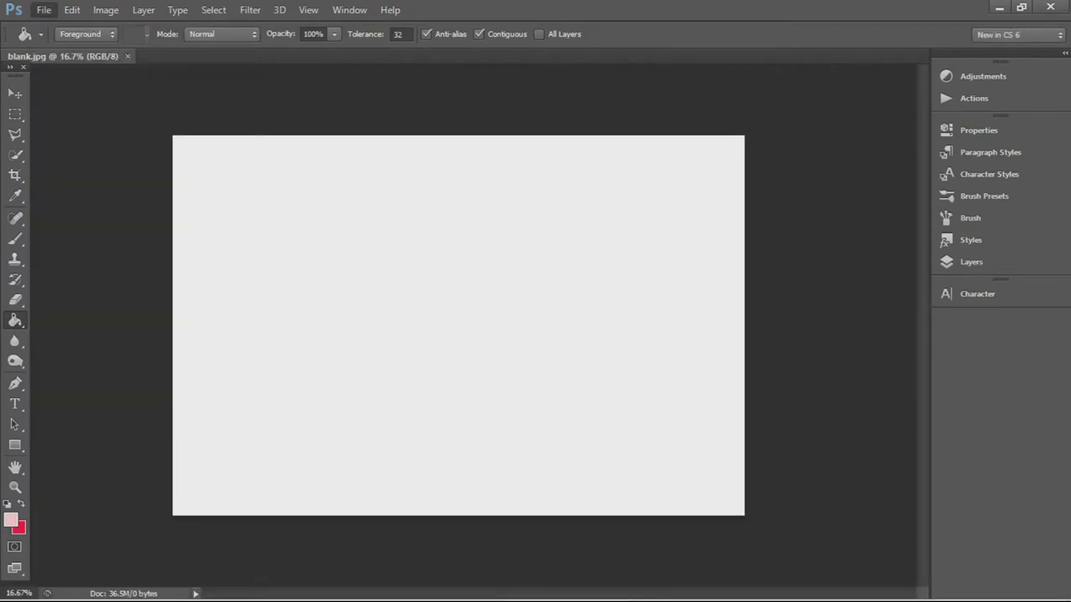
pyautogui.doubleClick(846, 419)
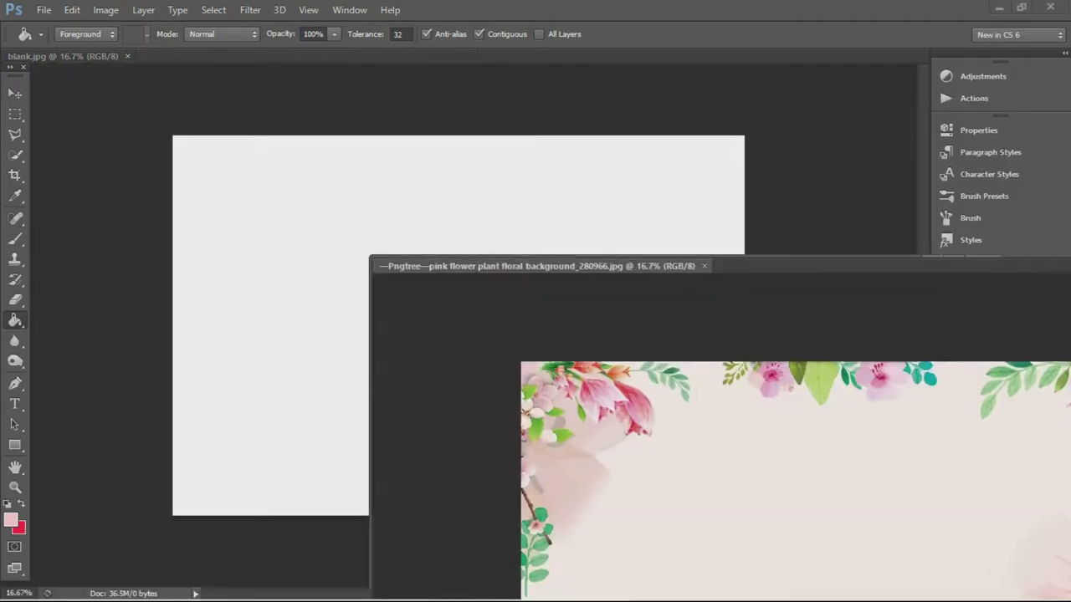
pyautogui.moveTo(669, 418); pyautogui.dragTo(496, 311)
pyautogui.click(931, 262)
pyautogui.moveTo(610, 197); pyautogui.dragTo(584, 166)
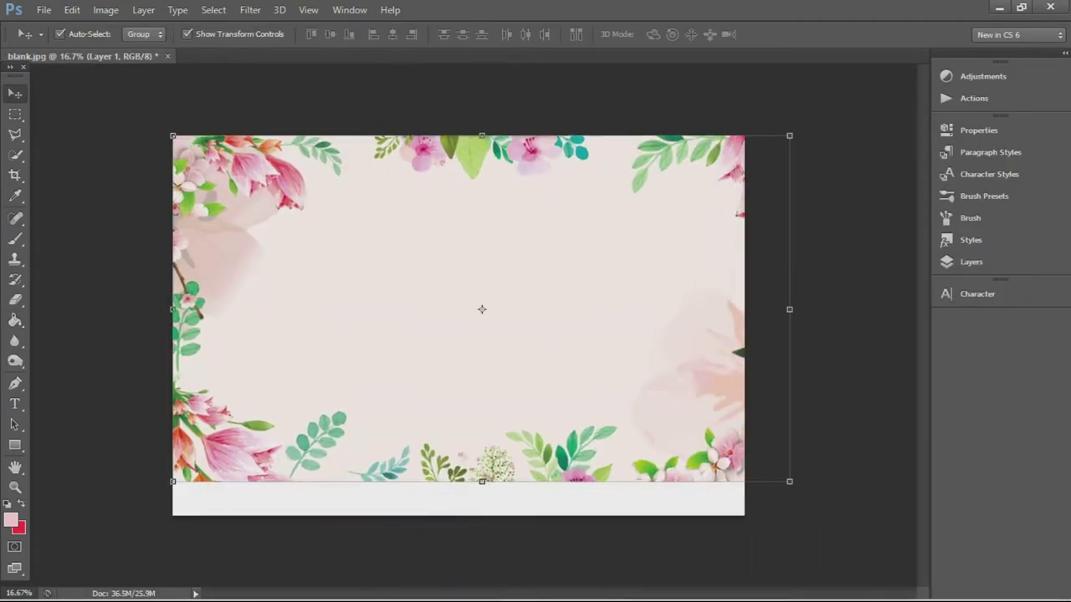
pyautogui.hotkey('ctrl', 't')
pyautogui.moveTo(790, 491); pyautogui.dragTo(743, 456)
pyautogui.press('Return')
pyautogui.moveTo(457, 456); pyautogui.dragTo(458, 515)
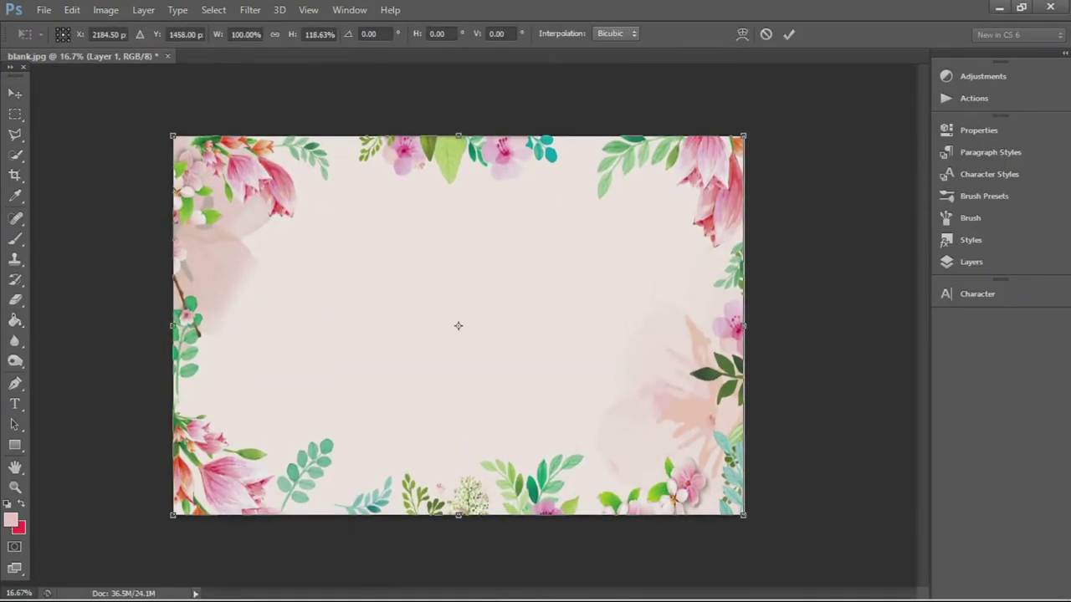
pyautogui.press('Return')
# - Add the tropical flamingo artwork, enlarged and placed in the upper-left area
pyautogui.click(43, 9)
pyautogui.click(67, 43)
pyautogui.click(930, 410)
pyautogui.click(994, 497)
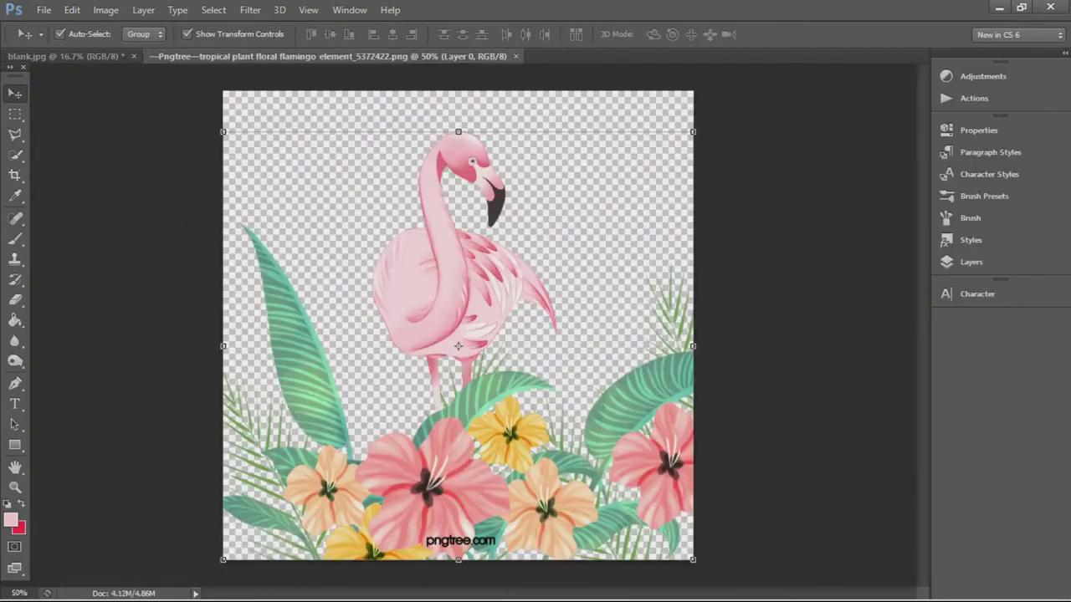
pyautogui.moveTo(326, 56); pyautogui.dragTo(418, 171)
pyautogui.moveTo(460, 334); pyautogui.dragTo(205, 276)
pyautogui.click(708, 172)
pyautogui.moveTo(282, 342); pyautogui.dragTo(345, 401)
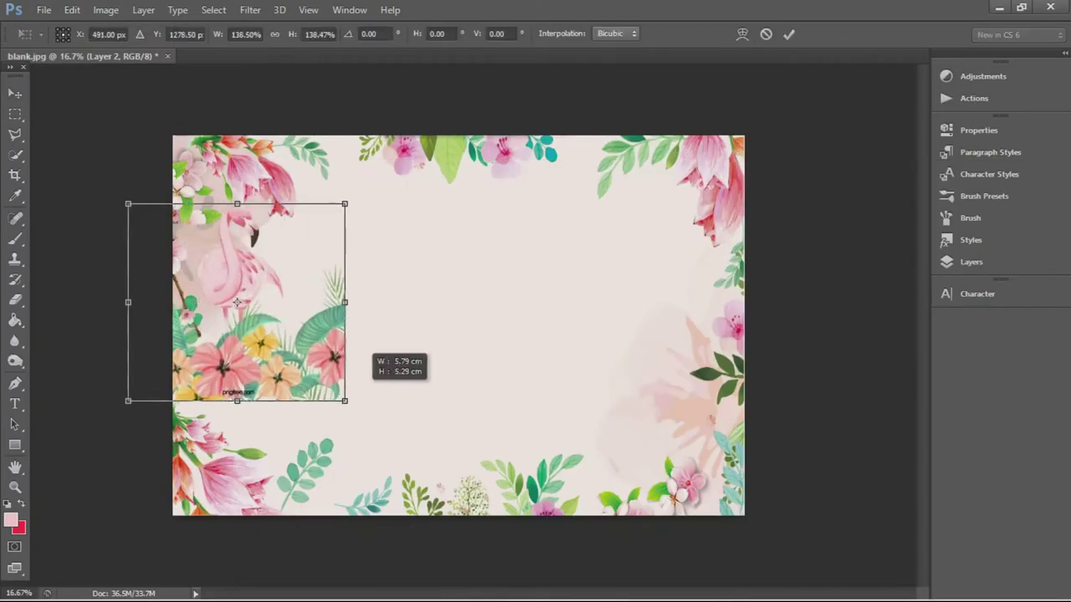
pyautogui.moveTo(251, 318); pyautogui.dragTo(297, 301)
pyautogui.press('Return')
pyautogui.click(43, 10)
pyautogui.click(67, 43)
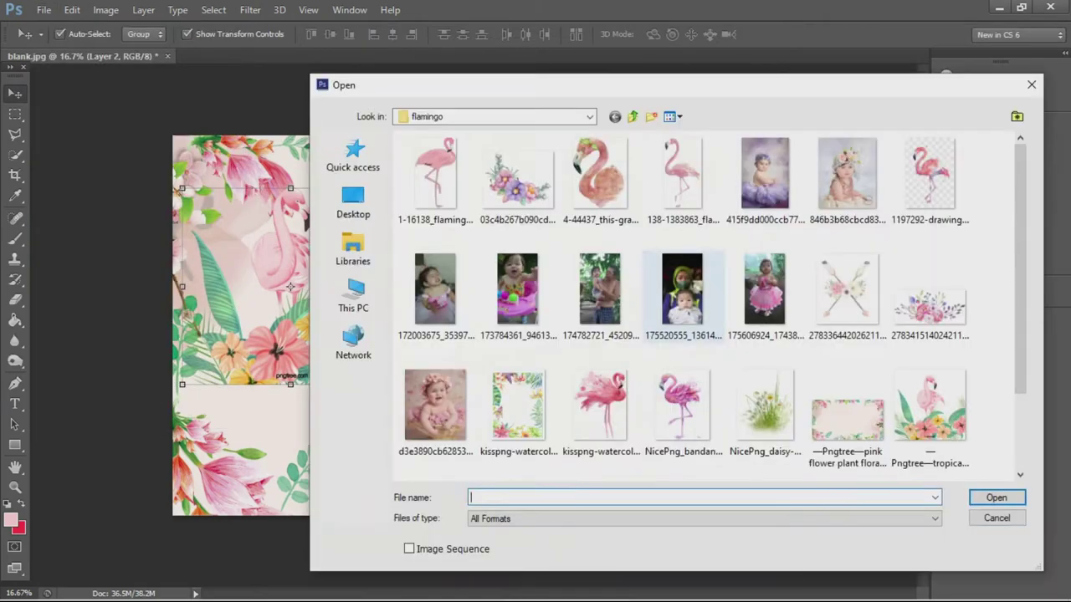
# - Draw a pink wavy frame custom shape to the right of the flamingo
pyautogui.click(996, 517)
pyautogui.rightClick(15, 445)
pyautogui.click(83, 519)
pyautogui.click(608, 34)
pyautogui.scroll(-2, 585, 104)
pyautogui.scroll(-1, 586, 104)
pyautogui.click(520, 111)
pyautogui.moveTo(419, 196); pyautogui.dragTo(685, 341)
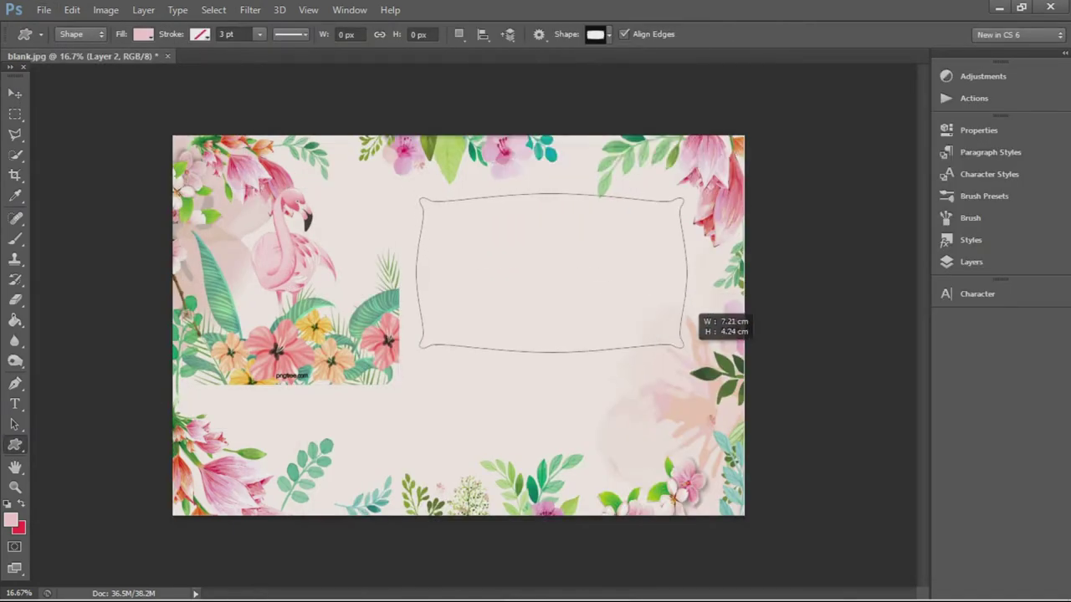
# - Enlarge and stretch the pink frame downward, then marquee-select a rectangle inside it
pyautogui.press('v')
pyautogui.moveTo(604, 227); pyautogui.dragTo(595, 220)
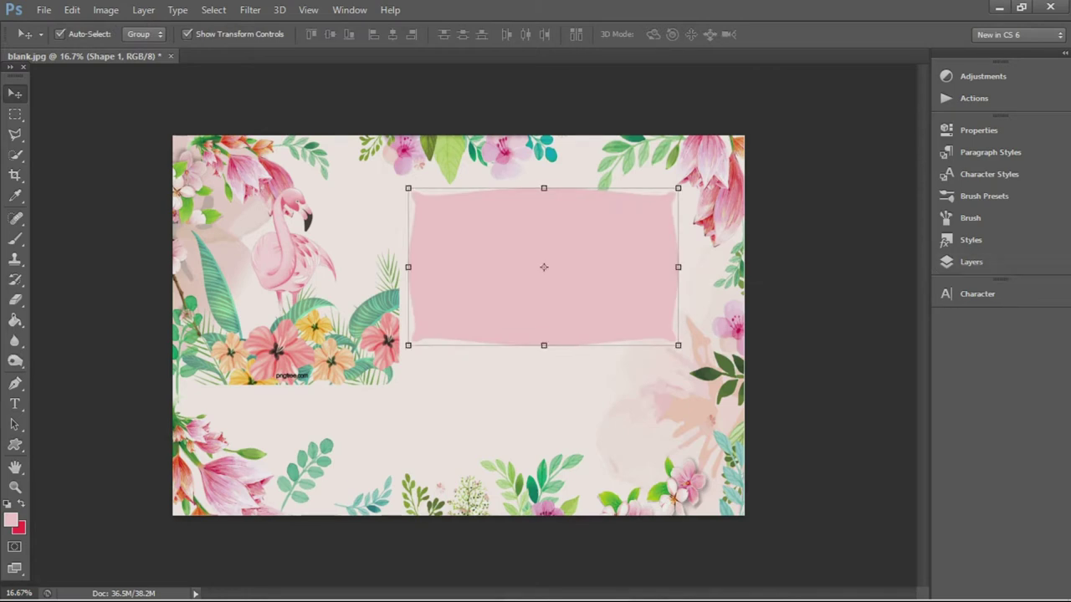
pyautogui.moveTo(677, 188); pyautogui.dragTo(720, 168)
pyautogui.moveTo(560, 259); pyautogui.dragTo(529, 242)
pyautogui.press('Return')
pyautogui.moveTo(530, 337); pyautogui.dragTo(530, 382)
pyautogui.press('Return')
pyautogui.press('m')
pyautogui.moveTo(389, 188)
pyautogui.mouseDown()
pyautogui.moveTo(476, 304)
pyautogui.moveTo(660, 352)
pyautogui.mouseUp()
# - Copy the frame's selected centre to a new layer, test it, then undo
pyautogui.press('v')
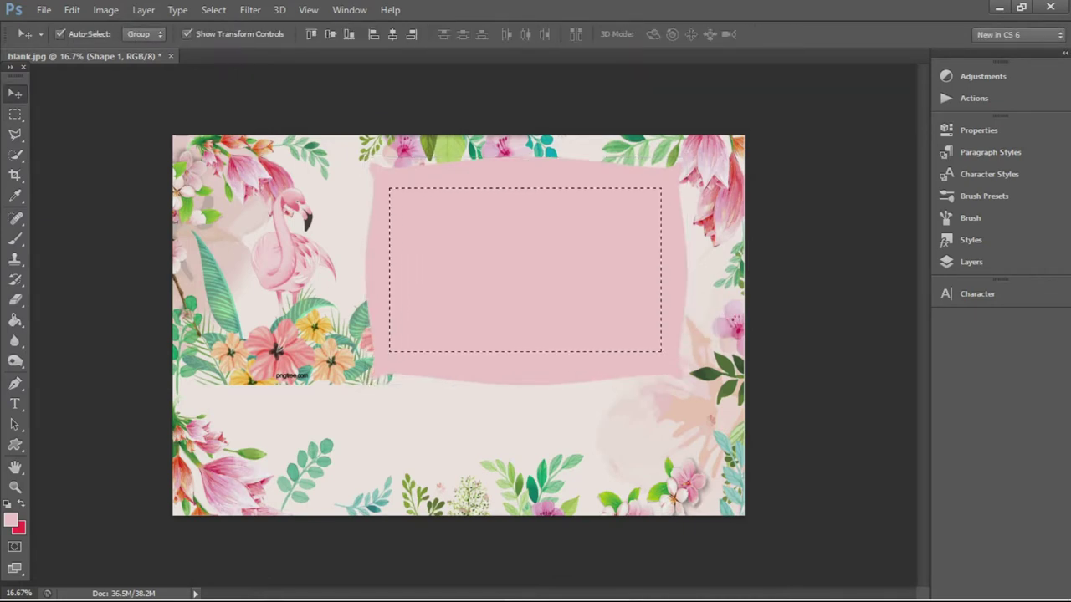
pyautogui.press('m')
pyautogui.click(971, 262)
pyautogui.rightClick(575, 253)
pyautogui.click(644, 375)
pyautogui.press('v')
pyautogui.moveTo(578, 192); pyautogui.dragTo(577, 233)
pyautogui.hotkey('ctrl', 'alt', 'z')
pyautogui.hotkey('ctrl', 'alt', 'z')
# - Reselect the rectangle inside the pink frame and retry the copy, undoing it again
pyautogui.press('m')
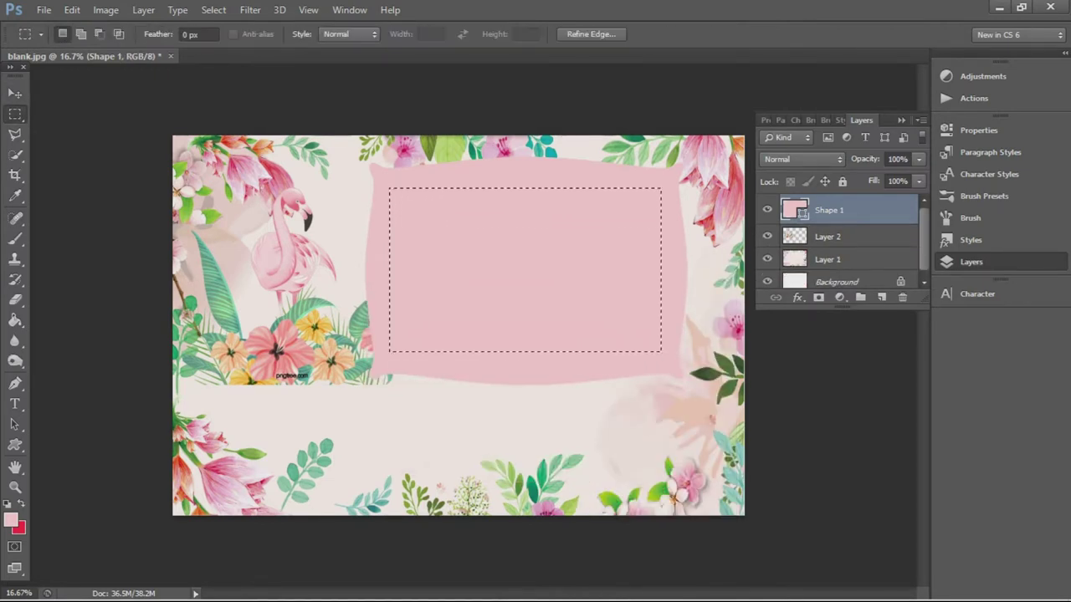
pyautogui.moveTo(392, 187)
pyautogui.mouseDown()
pyautogui.moveTo(669, 318)
pyautogui.moveTo(664, 350)
pyautogui.mouseUp()
pyautogui.rightClick(614, 272)
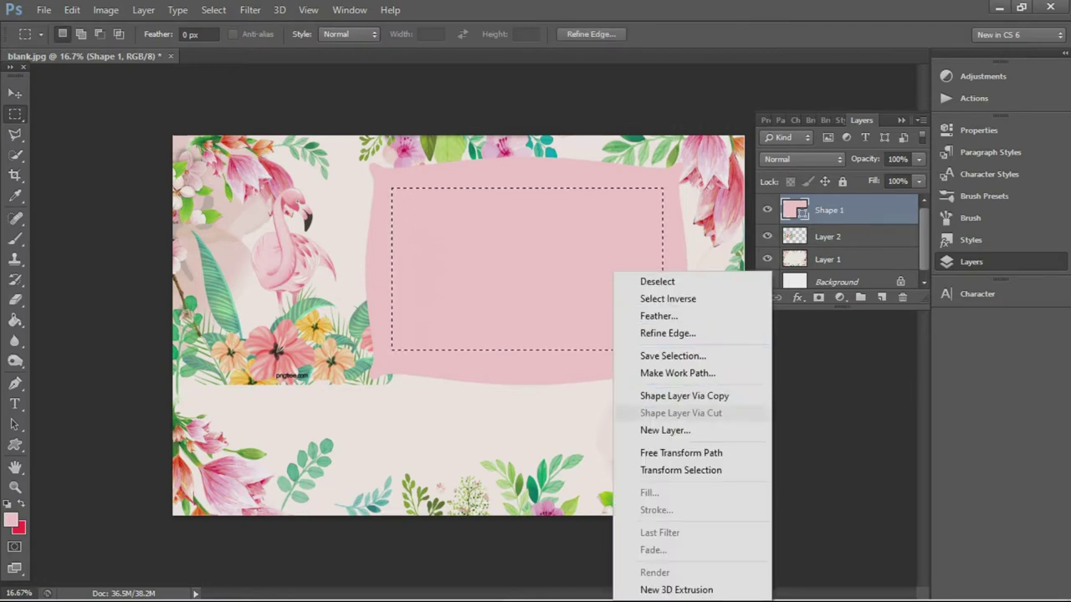
pyautogui.click(684, 395)
pyautogui.hotkey('ctrl', 'z')
# - Copy the selected rectangle inside the frame onto a new Layer 3 with Layer Via Copy
pyautogui.rightClick(546, 271)
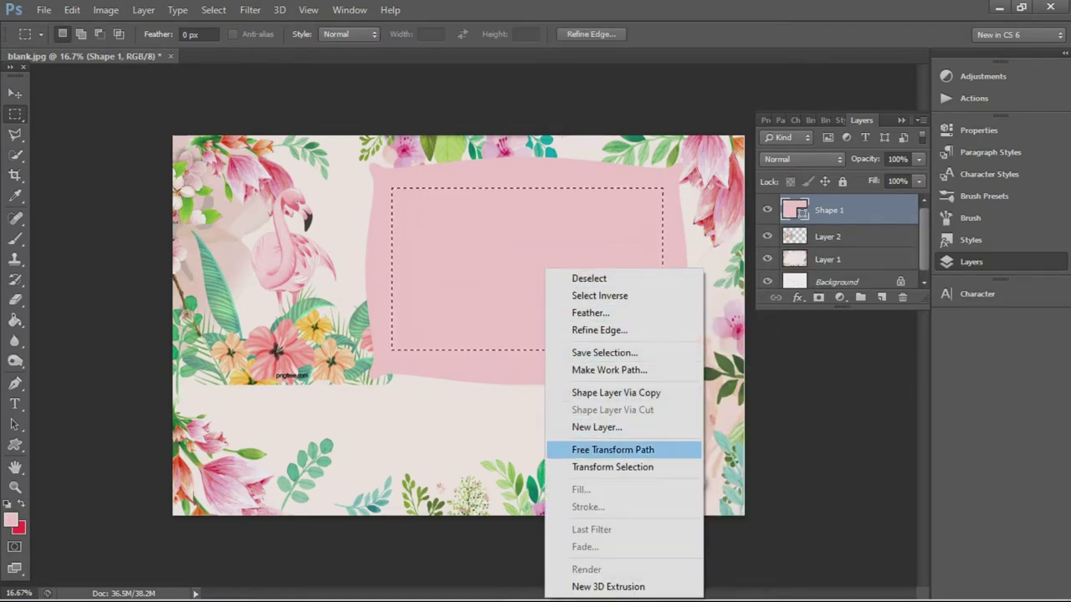
pyautogui.press('Escape')
pyautogui.press('e')
pyautogui.click(527, 270)
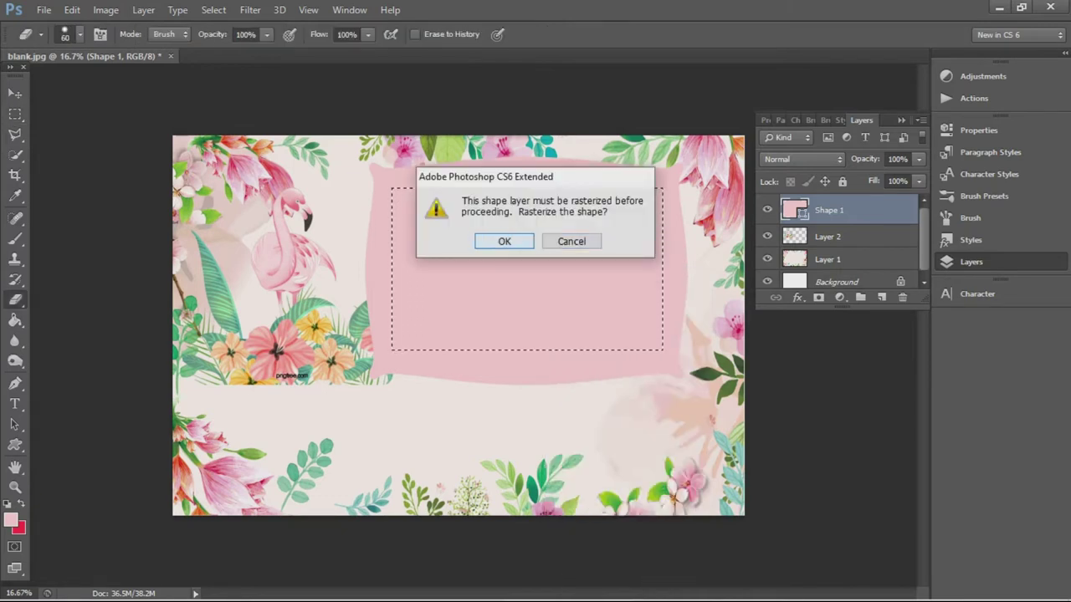
pyautogui.press('Escape')
pyautogui.press('v')
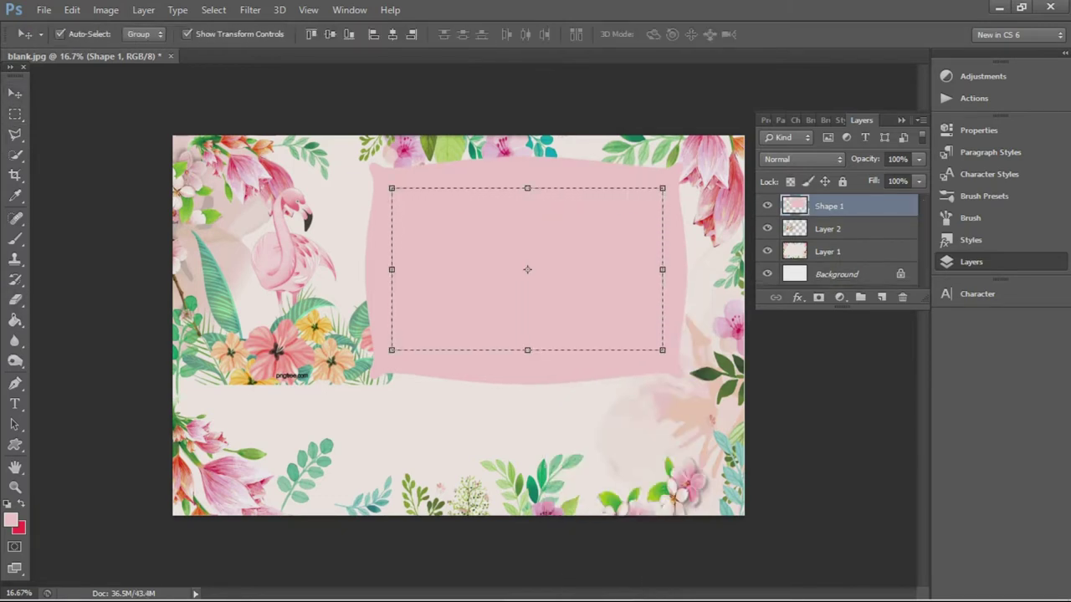
pyautogui.press('m')
pyautogui.rightClick(595, 223)
pyautogui.click(644, 347)
pyautogui.press('v')
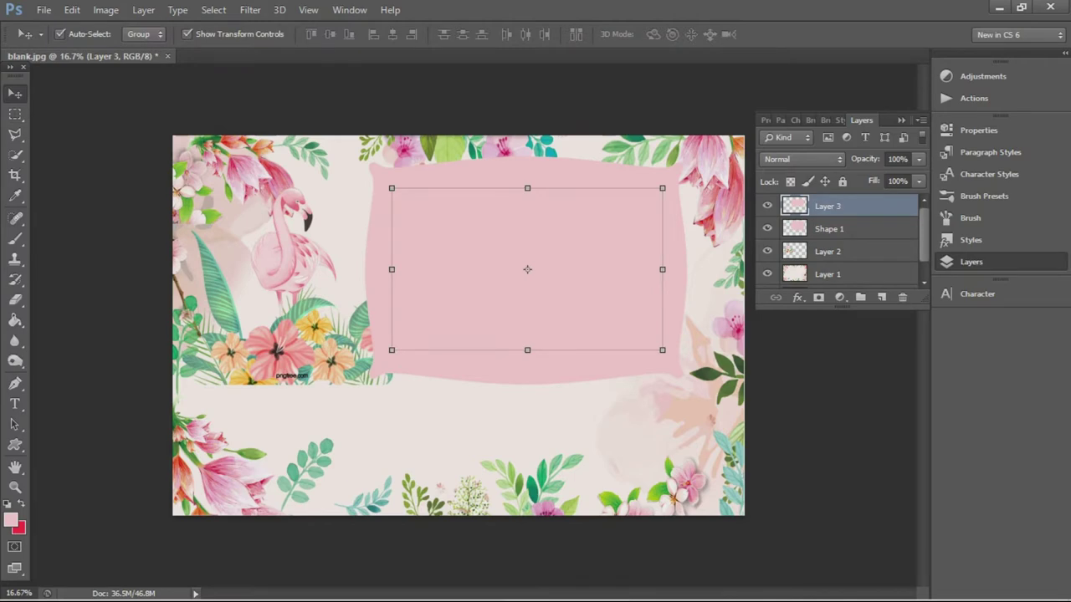
pyautogui.rightClick(841, 206)
# - Style Layer 3 with a 24 px gold-pattern stroke, bevel and emboss, and a drop shadow
pyautogui.click(552, 107)
pyautogui.click(626, 174)
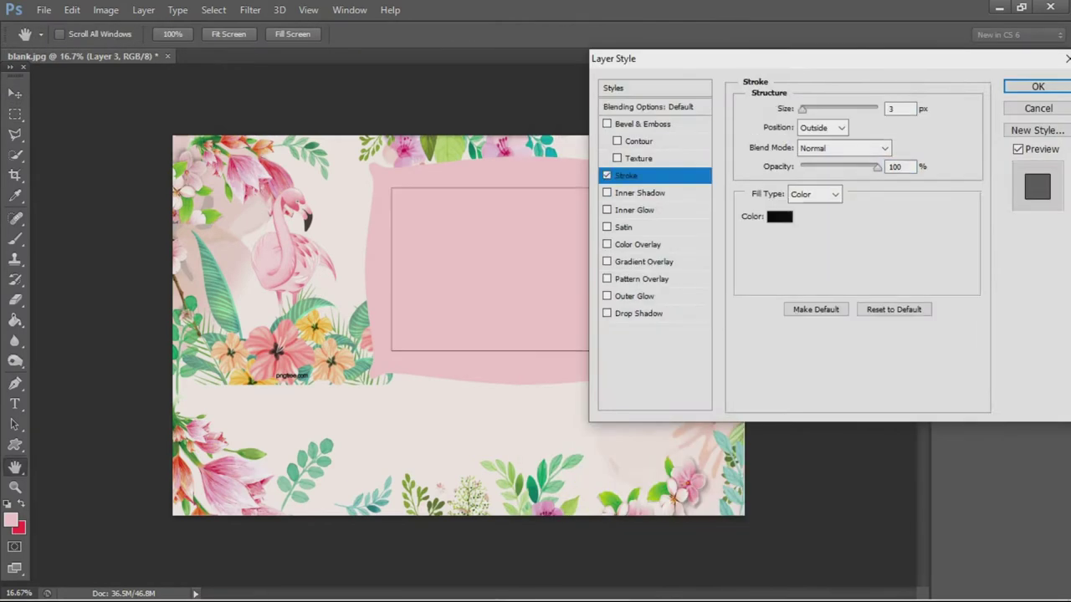
pyautogui.click(814, 194)
pyautogui.click(803, 228)
pyautogui.click(824, 234)
pyautogui.click(747, 282)
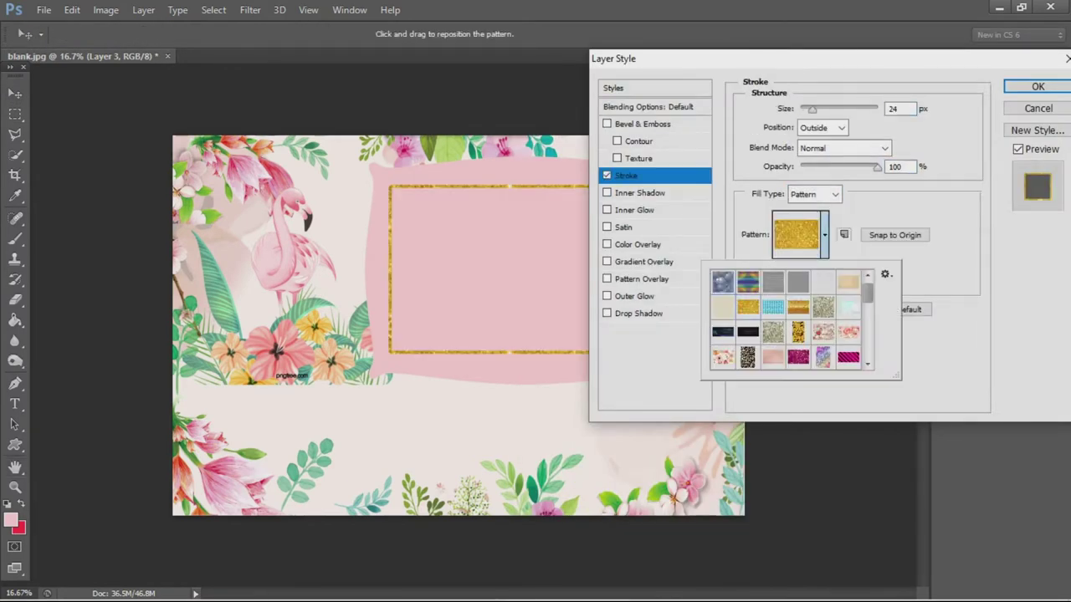
pyautogui.click(606, 124)
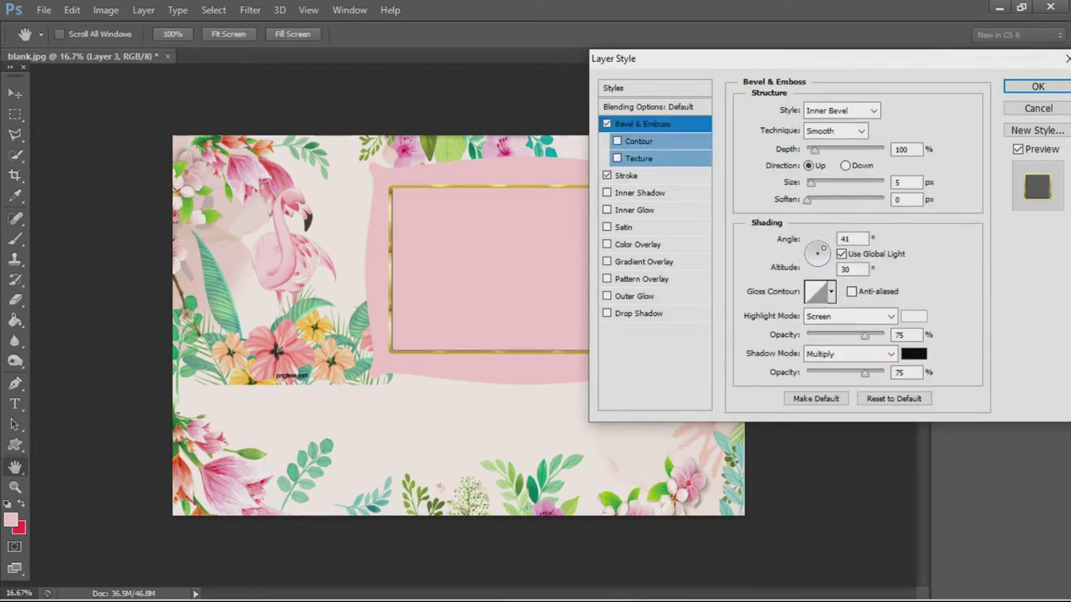
pyautogui.click(606, 312)
pyautogui.click(907, 109)
pyautogui.click(1003, 143)
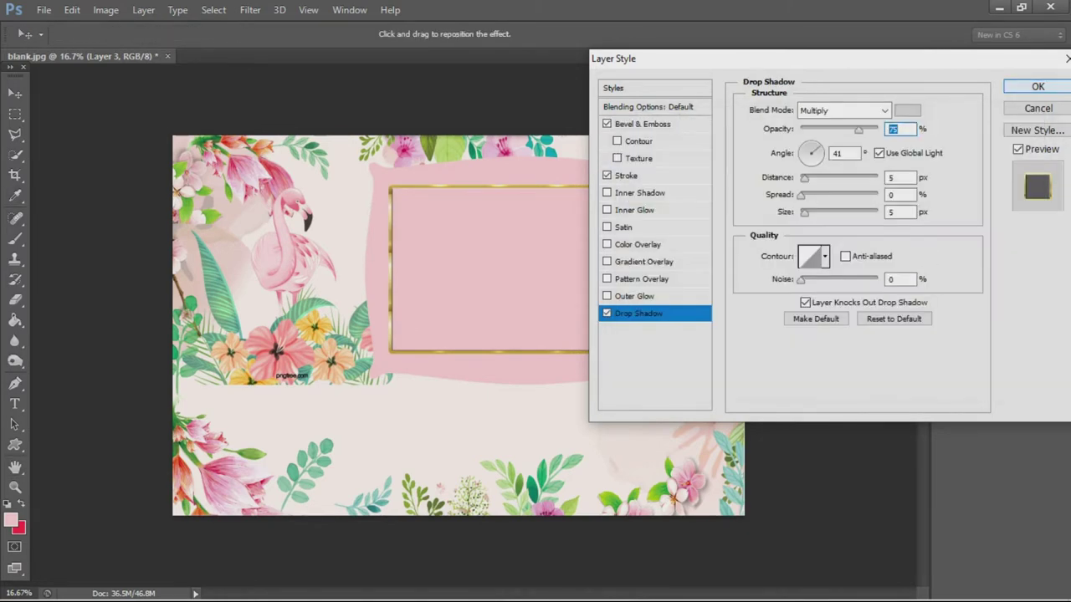
pyautogui.click(1037, 86)
pyautogui.moveTo(390, 188); pyautogui.dragTo(667, 352)
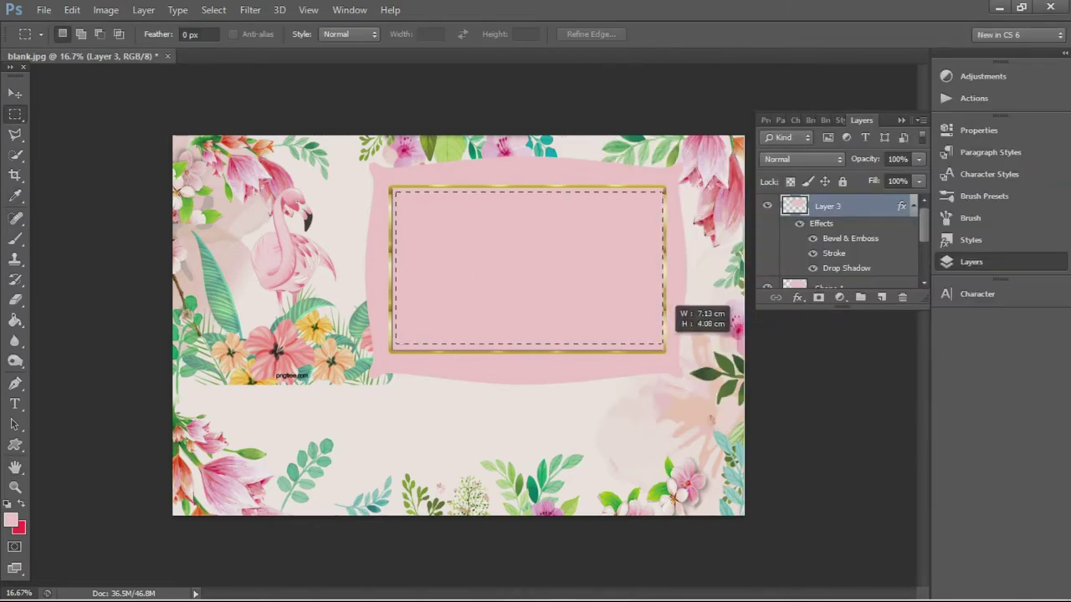
# - Delete the pink fill inside the gold frame on Shape 1
pyautogui.press('v')
pyautogui.click(527, 276)
pyautogui.press('m')
pyautogui.moveTo(391, 187); pyautogui.dragTo(667, 351)
pyautogui.press('v')
pyautogui.press('Delete')
# - Convert the Background to Layer 0 and clear the area inside the gold frame
pyautogui.doubleClick(828, 277)
pyautogui.press('Return')
pyautogui.press('m')
pyautogui.moveTo(397, 193); pyautogui.dragTo(661, 343)
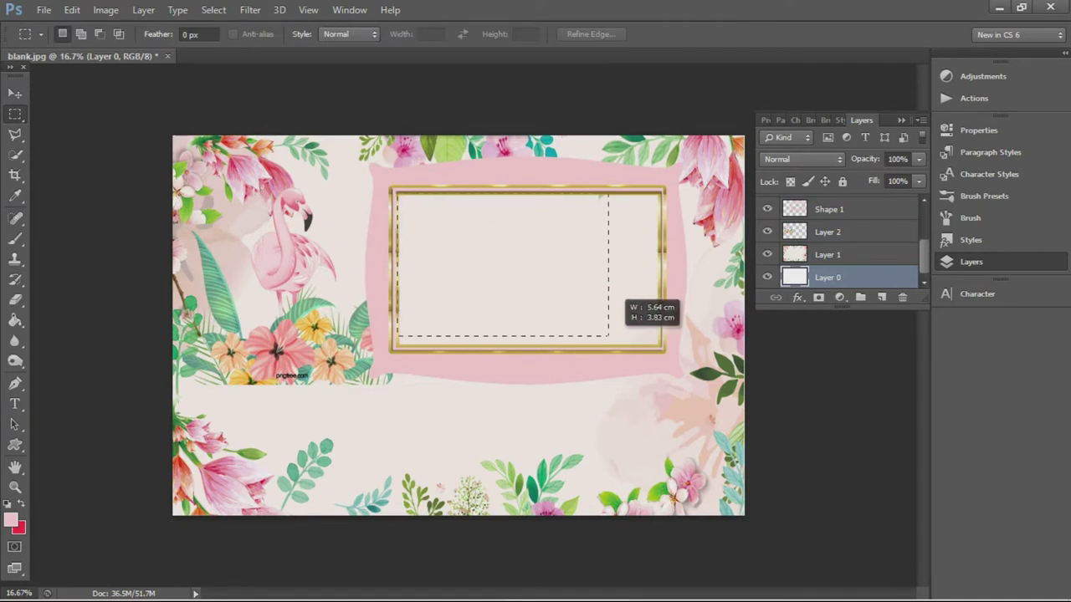
pyautogui.press('v')
pyautogui.press('Delete')
pyautogui.hotkey('ctrl', 'd')
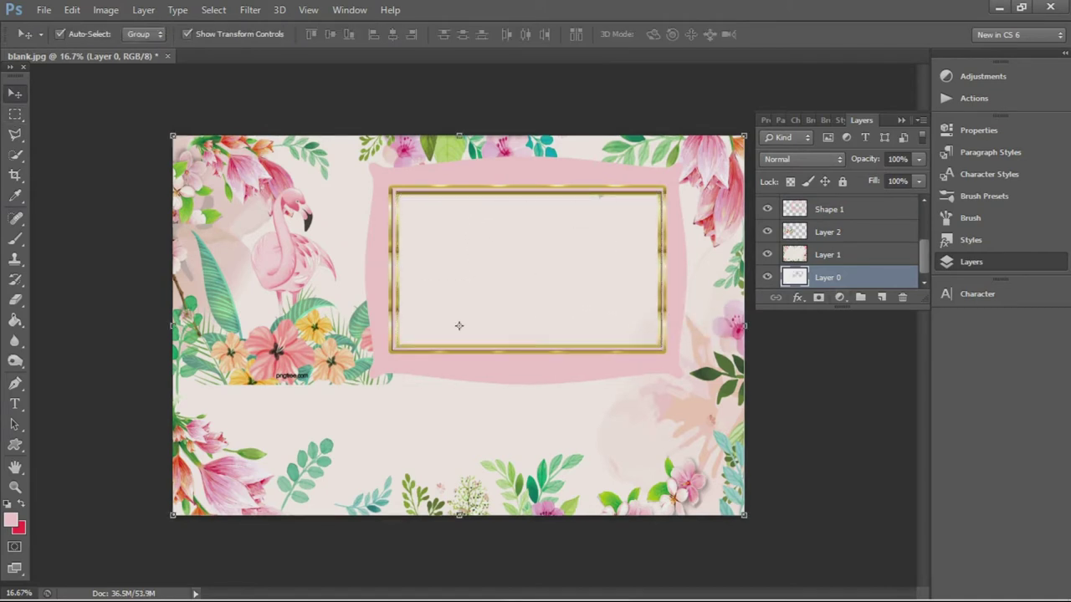
# - Add a new empty layer and remove the old background layer
pyautogui.hotkey('ctrl', 'shift', 'alt', 'n')
pyautogui.hotkey('ctrl', '[')
pyautogui.hotkey('alt', ']')
pyautogui.hotkey('alt', ']')
pyautogui.hotkey('alt', '[')
pyautogui.press('Delete')
# - Cut the area inside the gold frame out of the floral frame layer
pyautogui.hotkey('alt', ']')
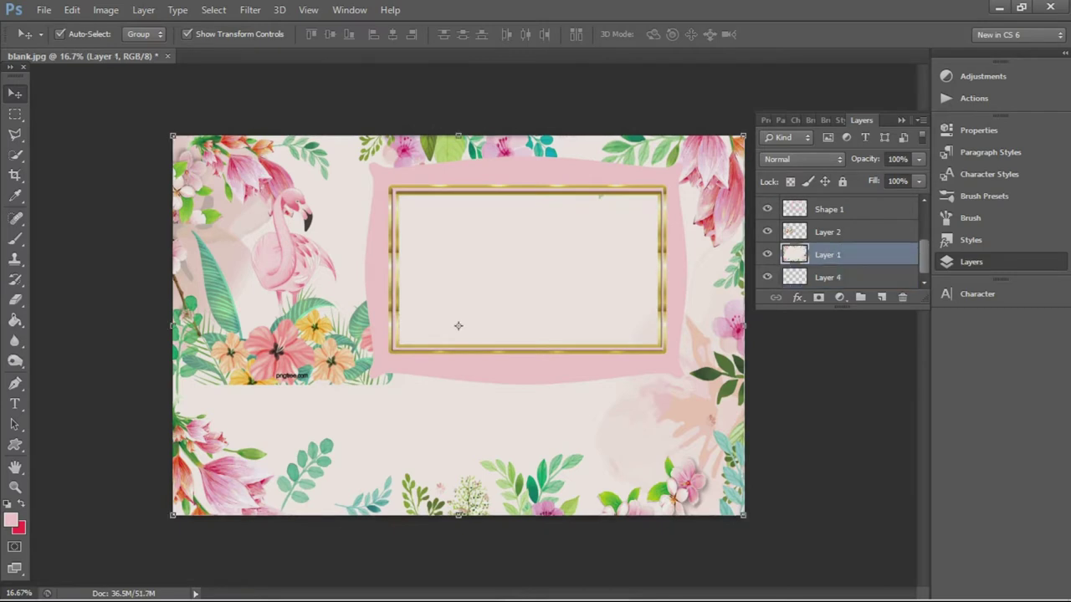
pyautogui.press('m')
pyautogui.moveTo(396, 193); pyautogui.dragTo(660, 347)
pyautogui.press('v')
pyautogui.press('Delete')
pyautogui.hotkey('ctrl', 'd')
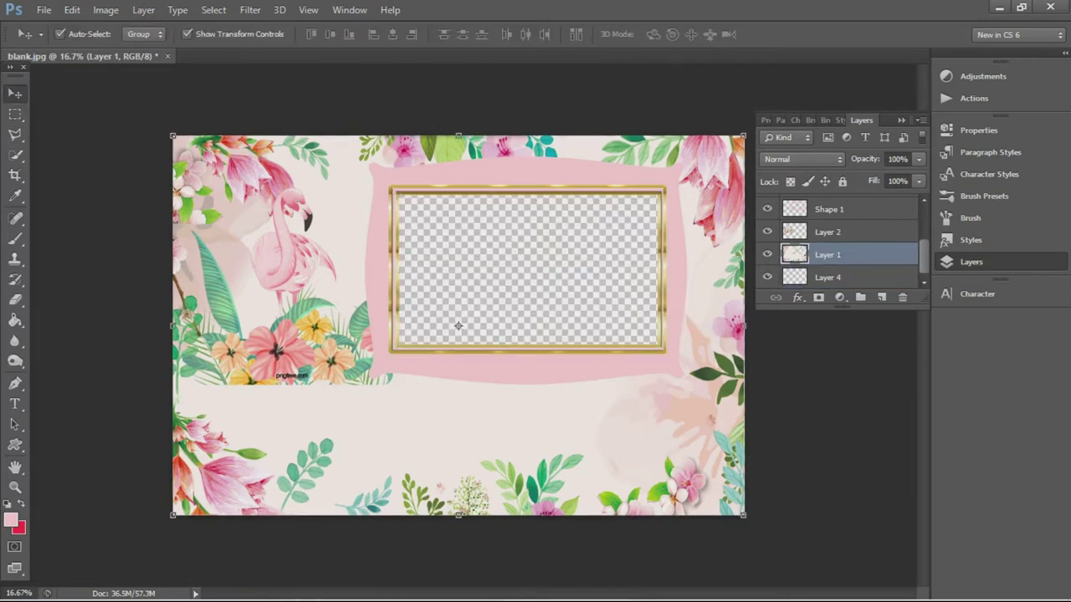
pyautogui.click(458, 326)
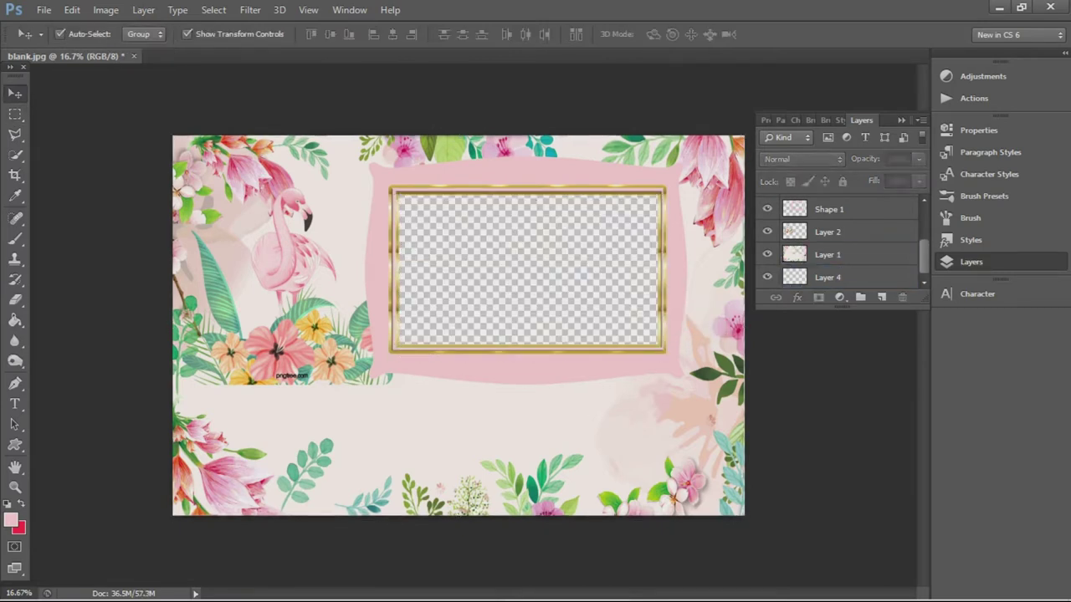
# - Adjust the pink frame shape's edges, narrowing the sides and extending the top
pyautogui.click(457, 326)
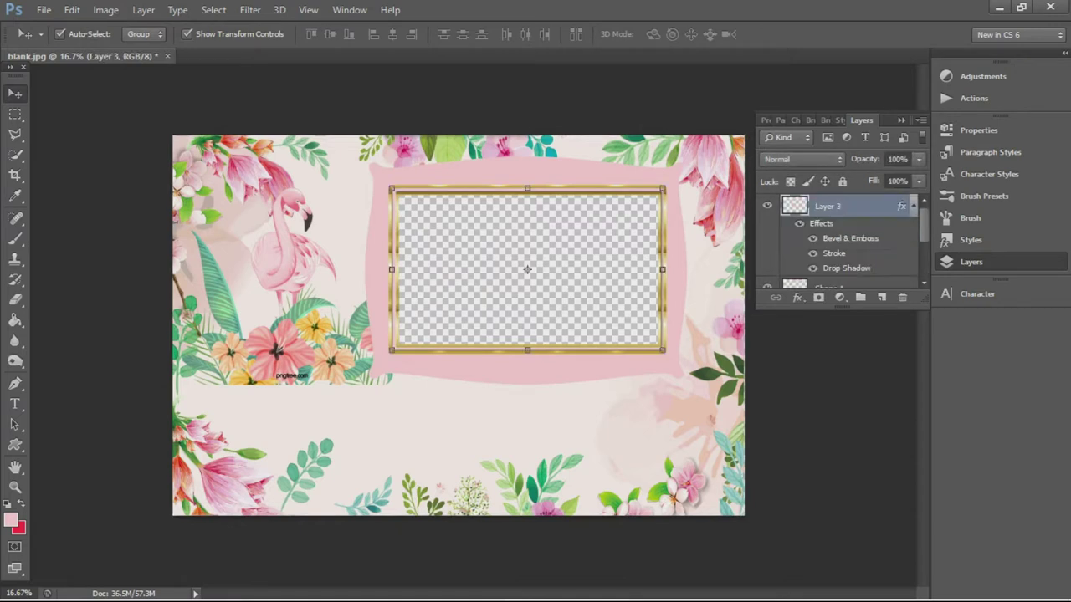
pyautogui.click(457, 326)
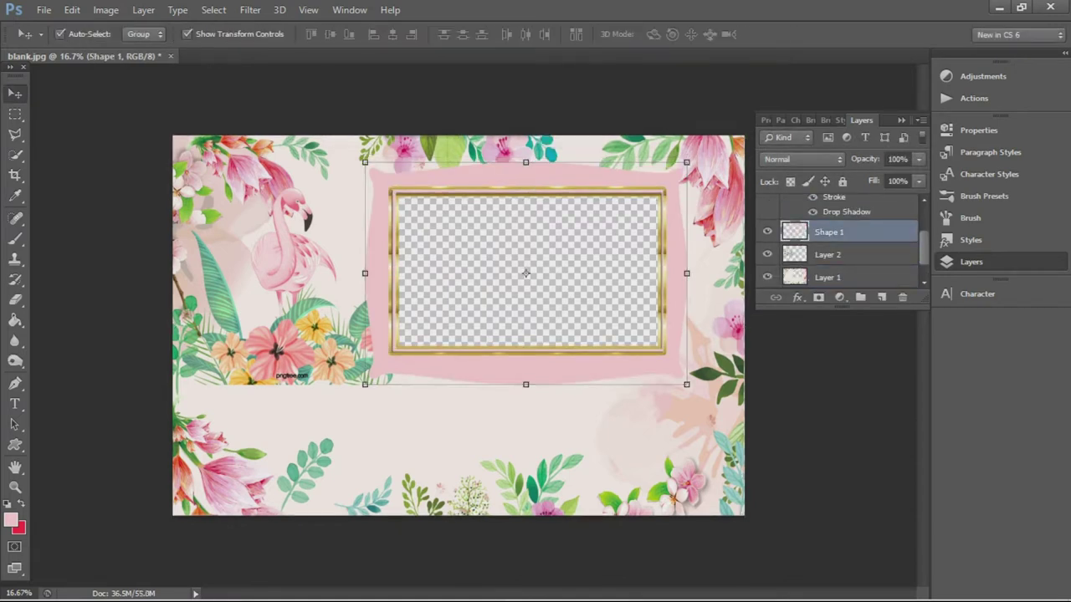
pyautogui.moveTo(686, 272); pyautogui.dragTo(679, 273)
pyautogui.moveTo(365, 273); pyautogui.dragTo(373, 273)
pyautogui.moveTo(526, 383); pyautogui.dragTo(526, 377)
pyautogui.moveTo(526, 162); pyautogui.dragTo(526, 148)
pyautogui.press('Return')
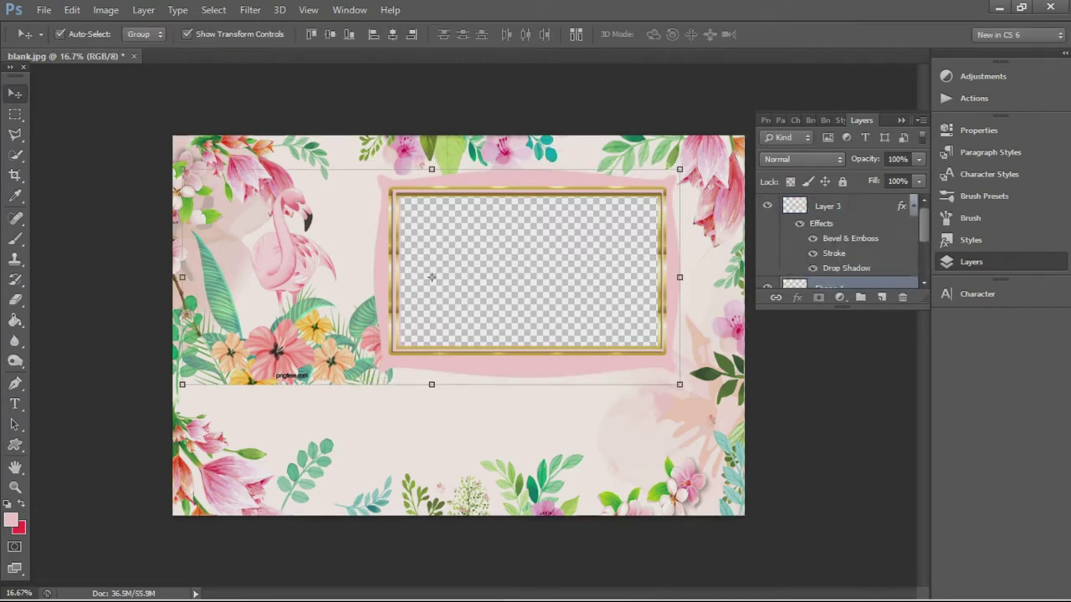
# - Rasterize the Shape 1 pink frame layer
pyautogui.click(828, 206)
pyautogui.scroll(-2, 836, 242)
pyautogui.click(837, 209)
pyautogui.rightClick(837, 210)
pyautogui.click(551, 251)
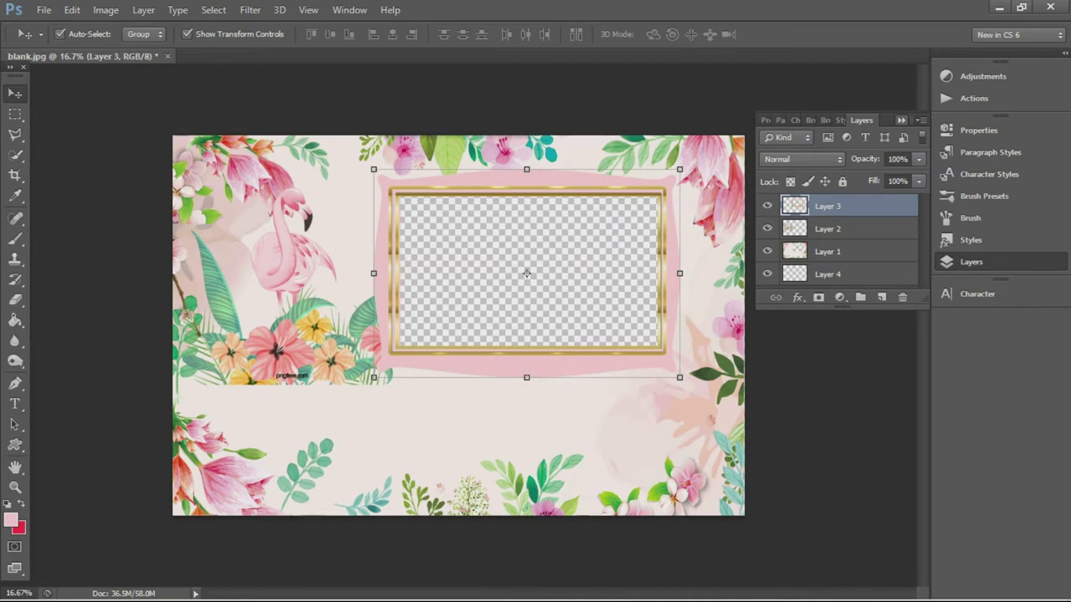
# - Duplicate the pink-and-gold frame and shrink it into a slightly tilted copy at bottom left
pyautogui.hotkey('ctrl', 'j')
pyautogui.hotkey('ctrl', 't')
pyautogui.moveTo(679, 169); pyautogui.dragTo(566, 243)
pyautogui.moveTo(474, 310); pyautogui.dragTo(301, 442)
pyautogui.moveTo(432, 378)
pyautogui.mouseDown()
pyautogui.moveTo(382, 372)
pyautogui.moveTo(414, 347)
pyautogui.mouseUp()
pyautogui.press('Return')
pyautogui.hotkey('ctrl', 't')
pyautogui.press('Return')
# - Duplicate the small frame, move it to the bottom right and tilt it slightly
pyautogui.hotkey('ctrl', 'j')
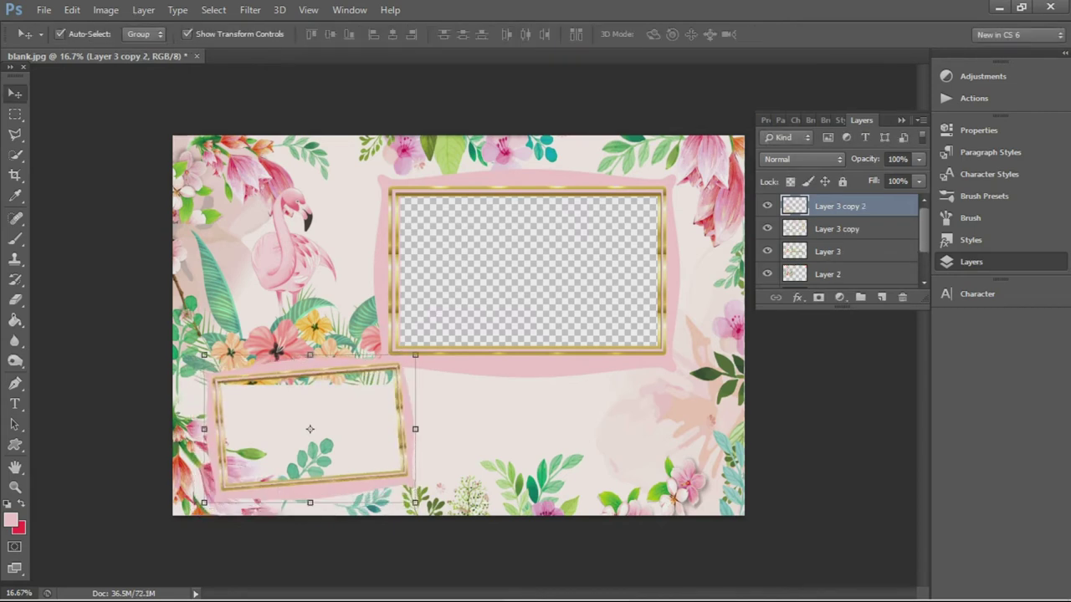
pyautogui.moveTo(309, 429); pyautogui.dragTo(575, 432)
pyautogui.hotkey('ctrl', 't')
pyautogui.moveTo(692, 511); pyautogui.dragTo(690, 376)
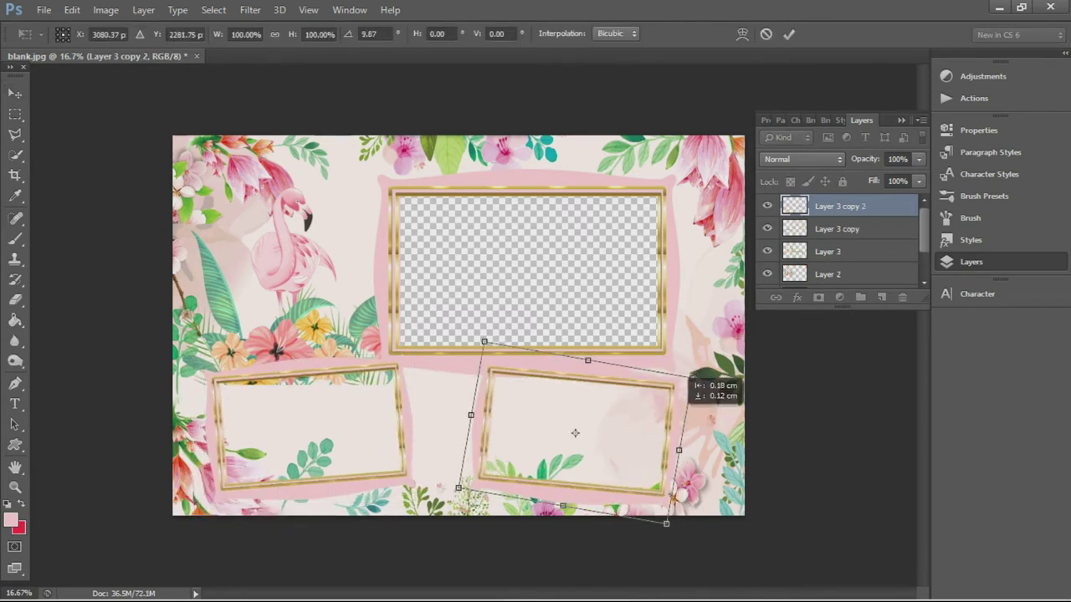
pyautogui.press('Return')
# - Open the baby portrait photo
pyautogui.click(43, 9)
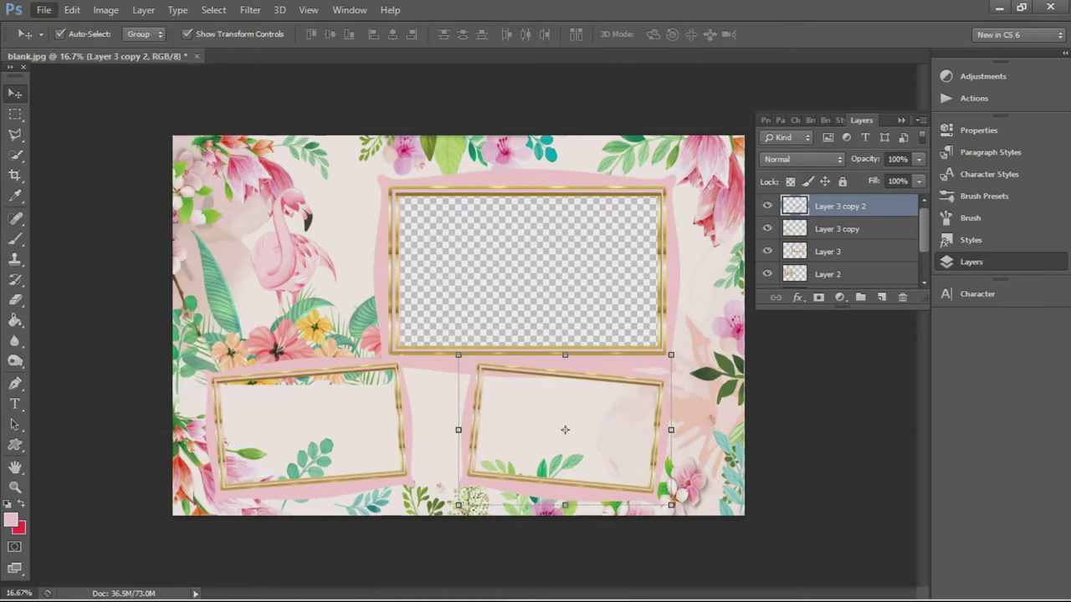
pyautogui.click(51, 40)
pyautogui.click(846, 173)
pyautogui.click(996, 497)
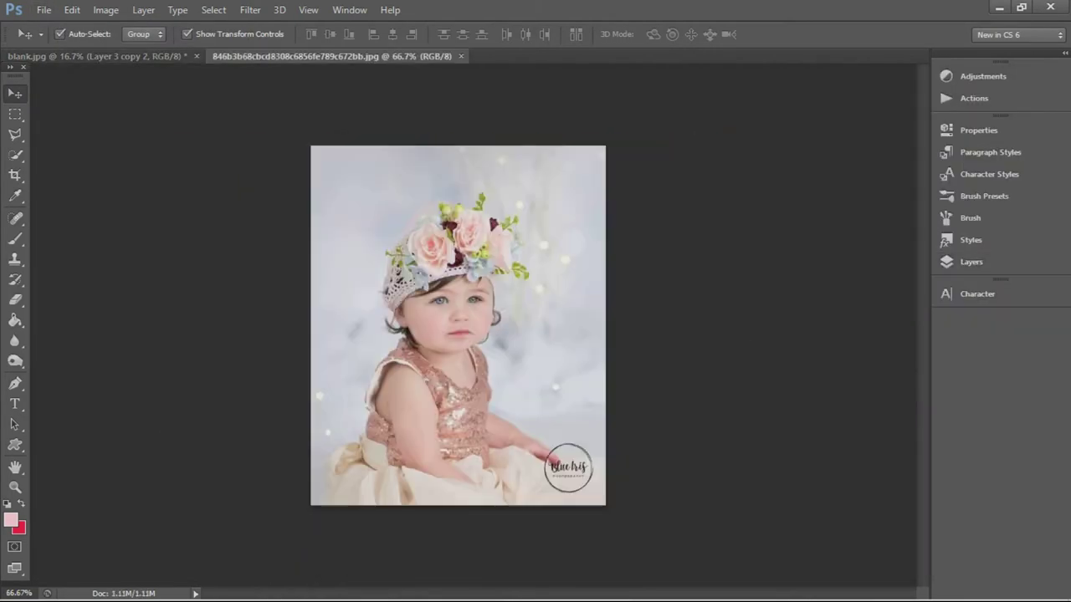
# - Trace around the baby girl with the Magnetic Lasso to select her
pyautogui.press('l')
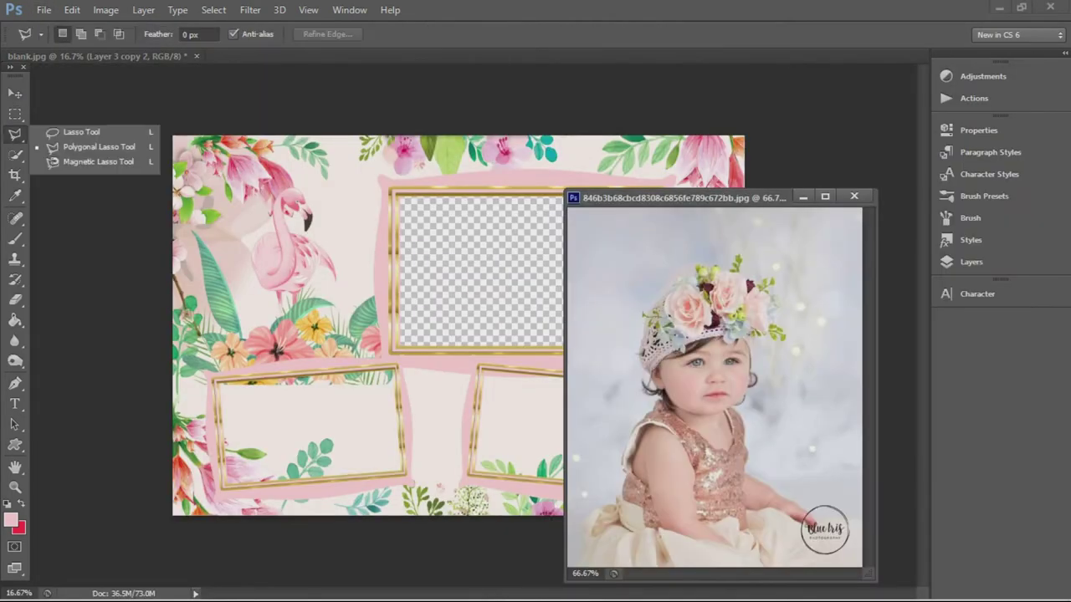
pyautogui.hotkey('shift', 'l')
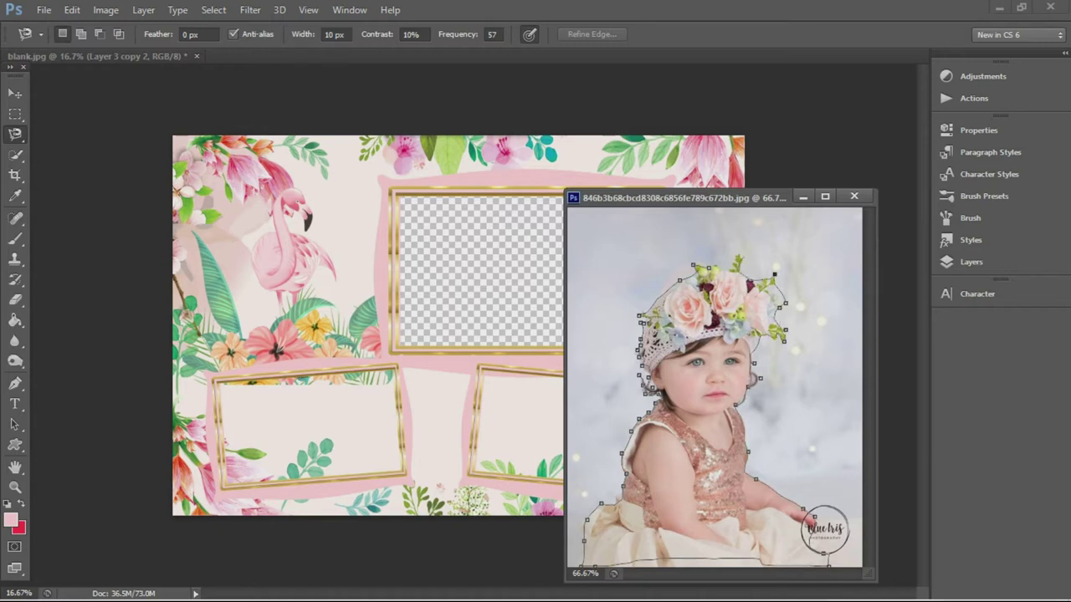
pyautogui.click(715, 264)
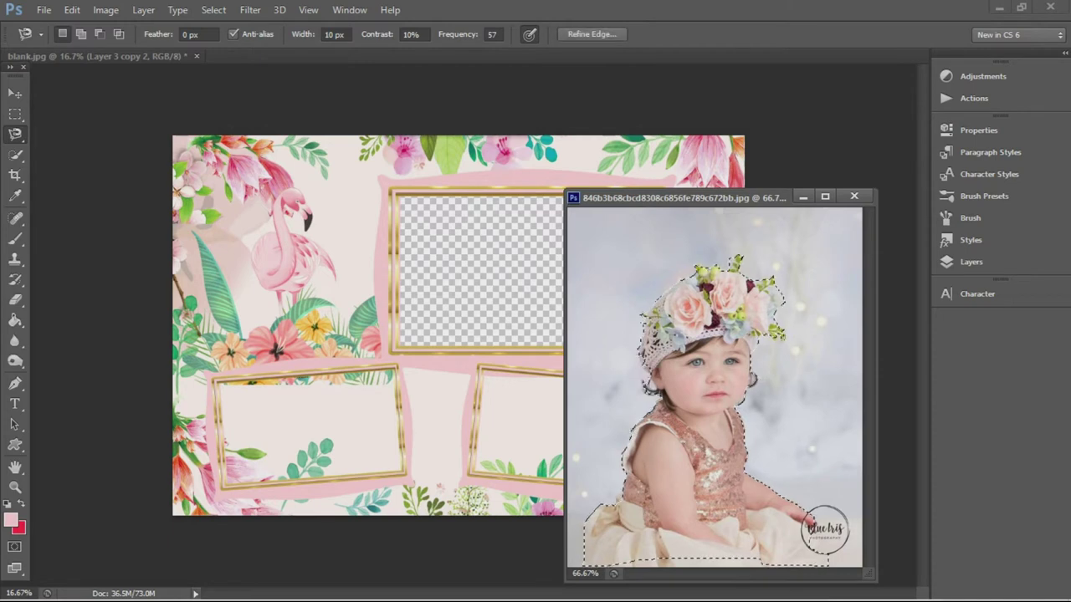
# - Drag the cut-out girl into the overlay, enlarge her about 2.3 times, and move her upper left
pyautogui.press('v')
pyautogui.moveTo(729, 413); pyautogui.dragTo(322, 228)
pyautogui.moveTo(351, 265); pyautogui.dragTo(430, 366)
pyautogui.moveTo(393, 251)
pyautogui.mouseDown()
pyautogui.moveTo(339, 235)
pyautogui.moveTo(238, 310)
pyautogui.mouseUp()
# - Apply the girl's placement and enlarge her further toward the upper left
pyautogui.press('Return')
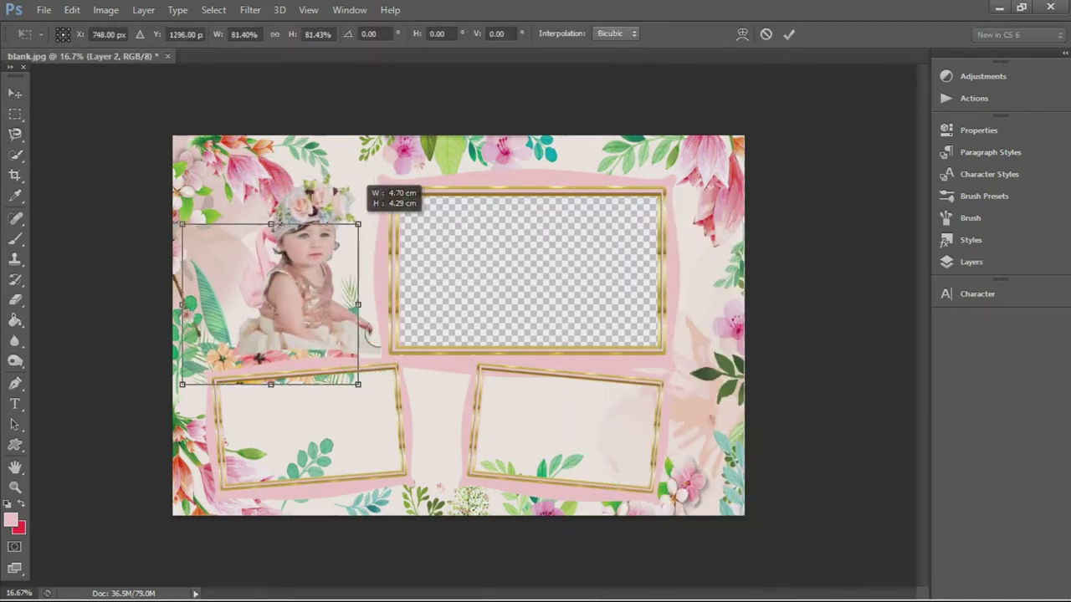
pyautogui.hotkey('ctrl', 't')
pyautogui.moveTo(237, 172); pyautogui.dragTo(209, 132)
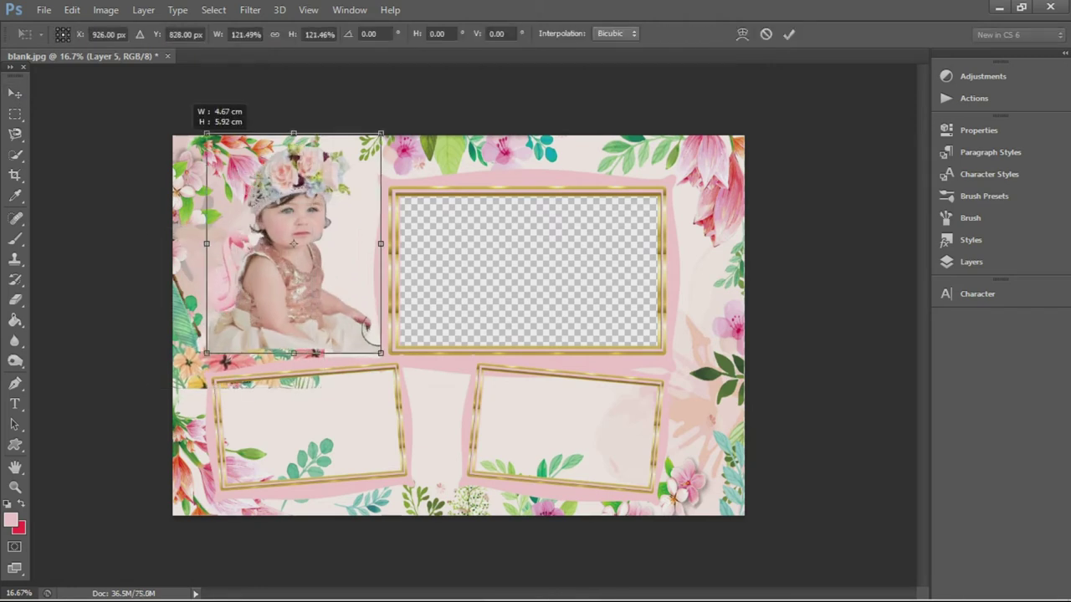
# - Restack the flamingo flower layer, finally bringing it to the very top
pyautogui.press('Return')
pyautogui.click(971, 262)
pyautogui.hotkey('ctrl', ']')
pyautogui.hotkey('ctrl', ']')
pyautogui.hotkey('ctrl', ']')
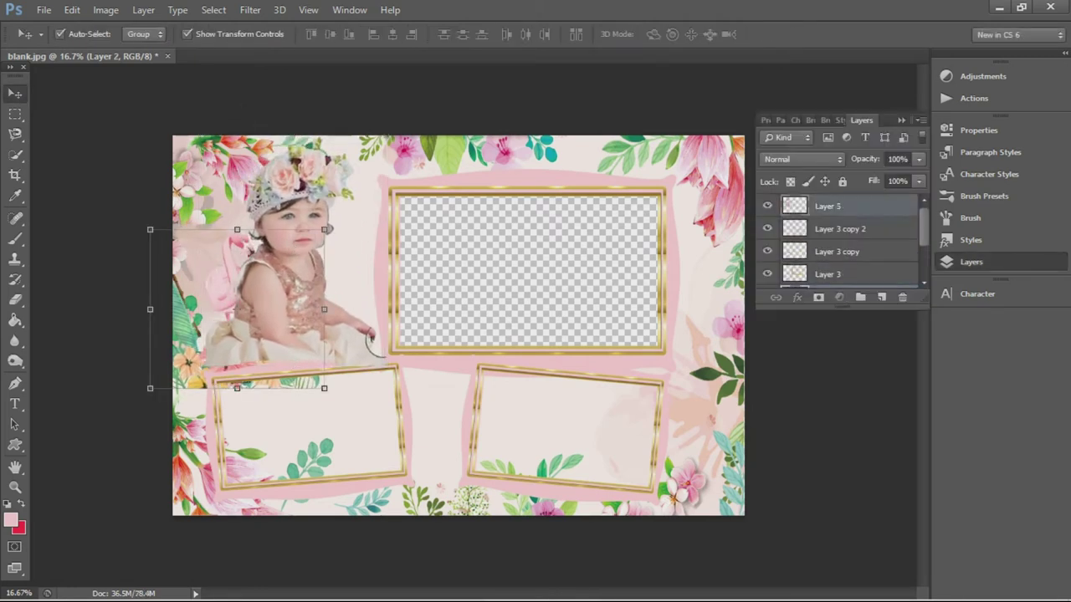
pyautogui.hotkey('ctrl', '[')
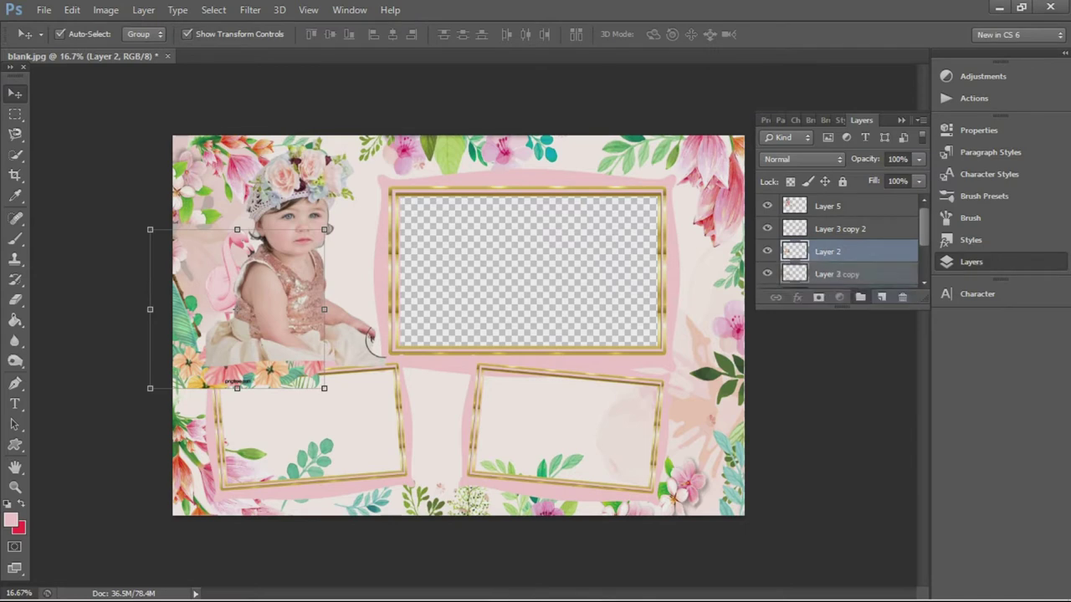
pyautogui.hotkey('ctrl', '[')
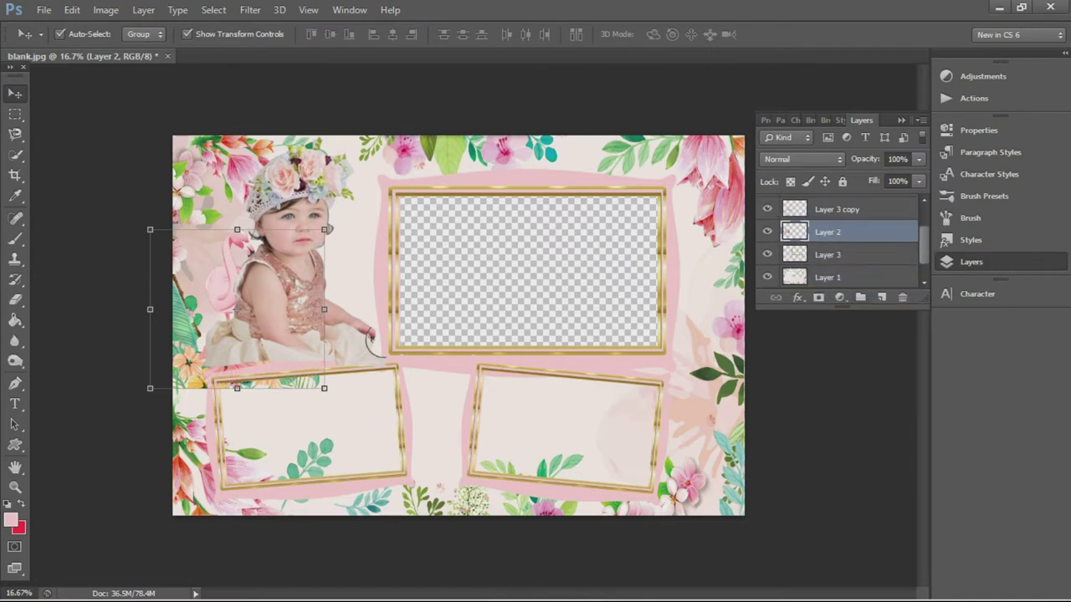
pyautogui.scroll(-1, 832, 247)
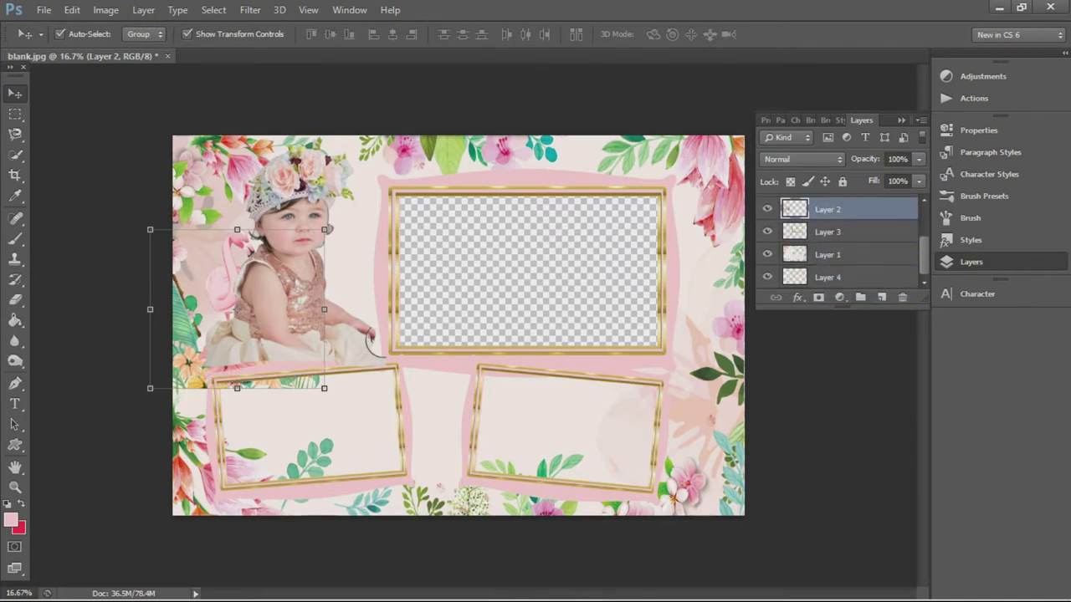
pyautogui.hotkey('ctrl', 'shift', ']')
# - Duplicate the flamingo flower layer and undo an accidental erase on the original
pyautogui.press('e')
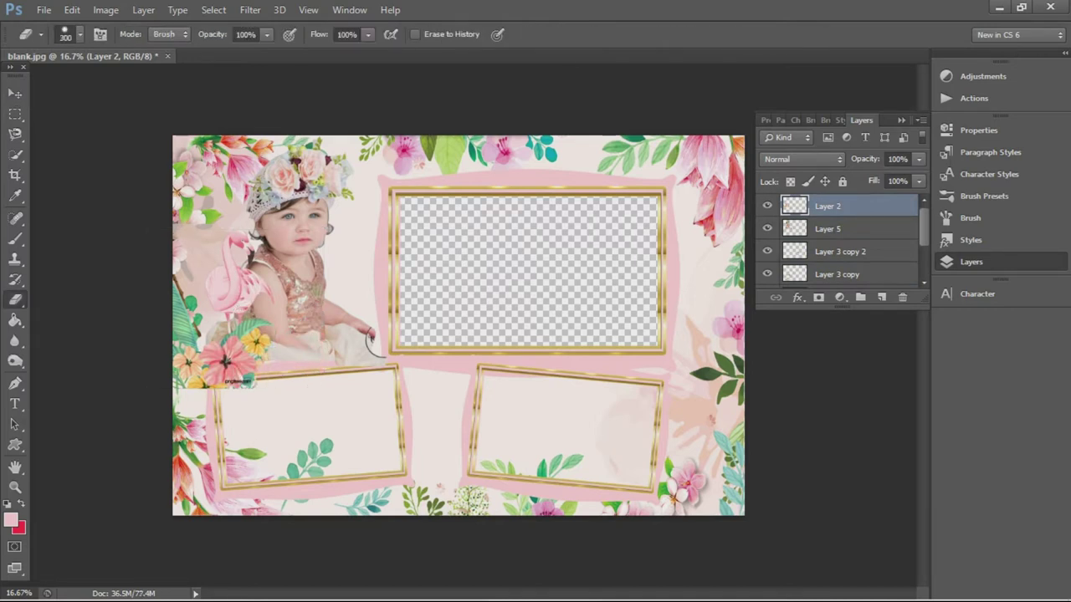
pyautogui.press('v')
pyautogui.hotkey('ctrl', 'j')
pyautogui.scroll(-3, 836, 242)
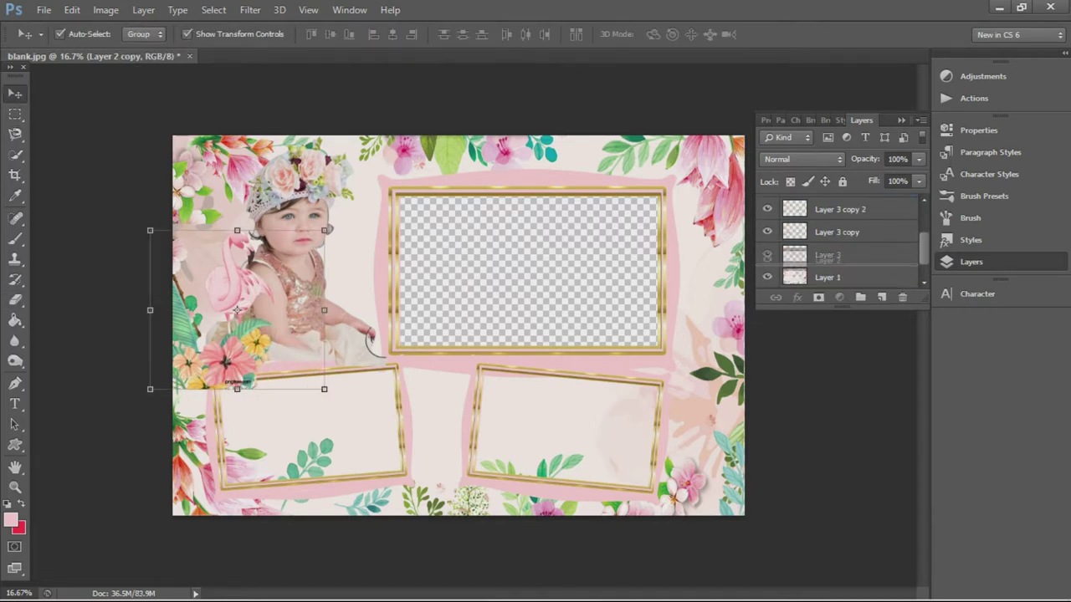
pyautogui.click(828, 255)
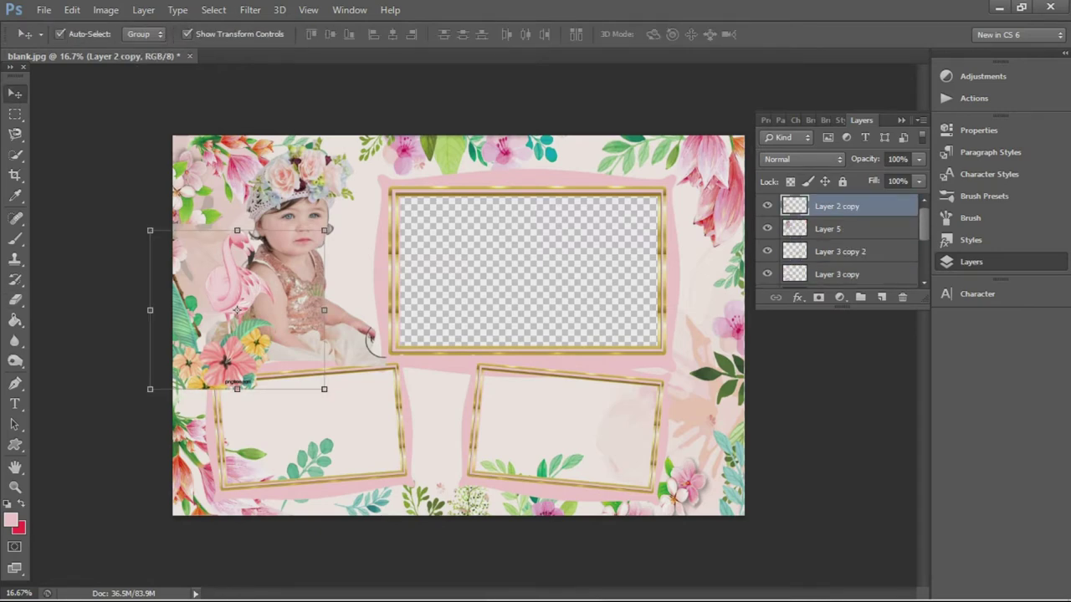
pyautogui.hotkey('ctrl', 'z')
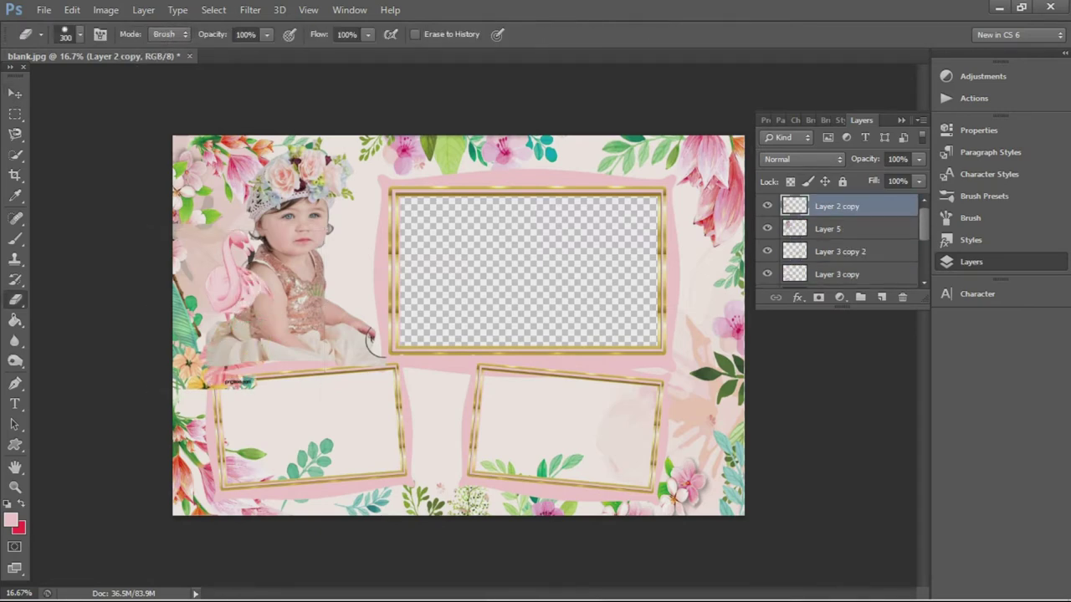
pyautogui.scroll(3, 370, 338)
pyautogui.scroll(-3, 354, 359)
pyautogui.scroll(3, 418, 364)
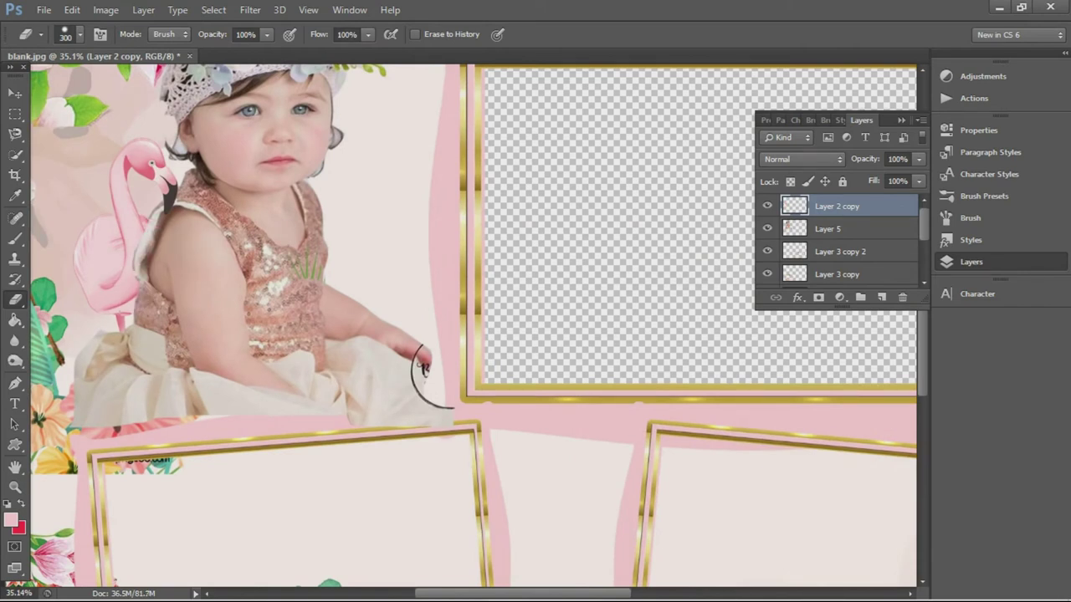
# - Select the baby photo layer and erase the stray background around her
pyautogui.press('v')
pyautogui.hotkey('alt', ',')
pyautogui.press('e')
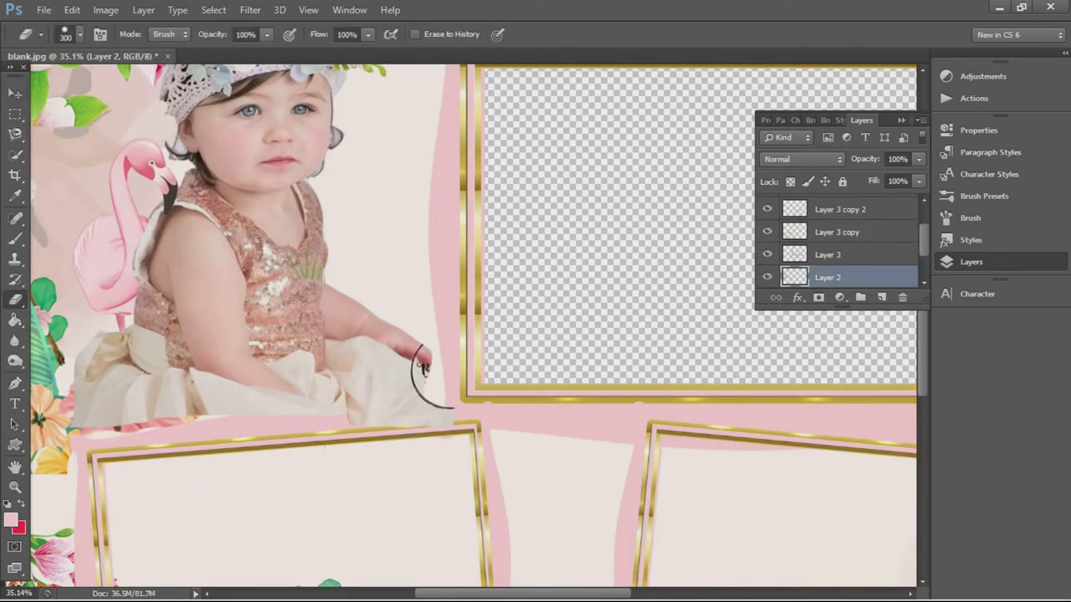
pyautogui.press('v')
pyautogui.hotkey('alt', '.')
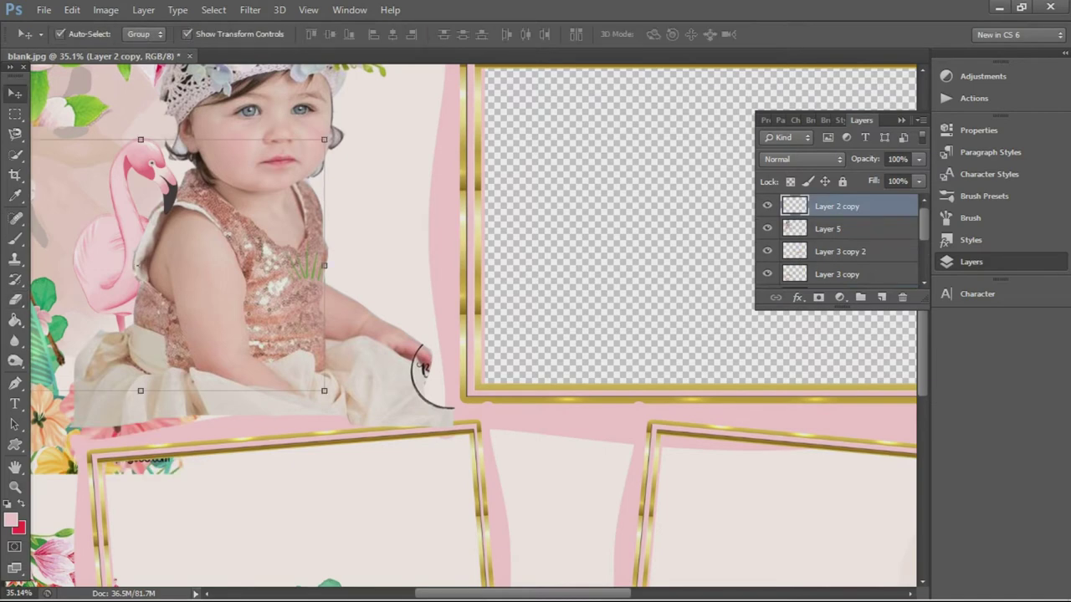
pyautogui.hotkey('alt', ',')
pyautogui.press('e')
pyautogui.scroll(-3, 423, 368)
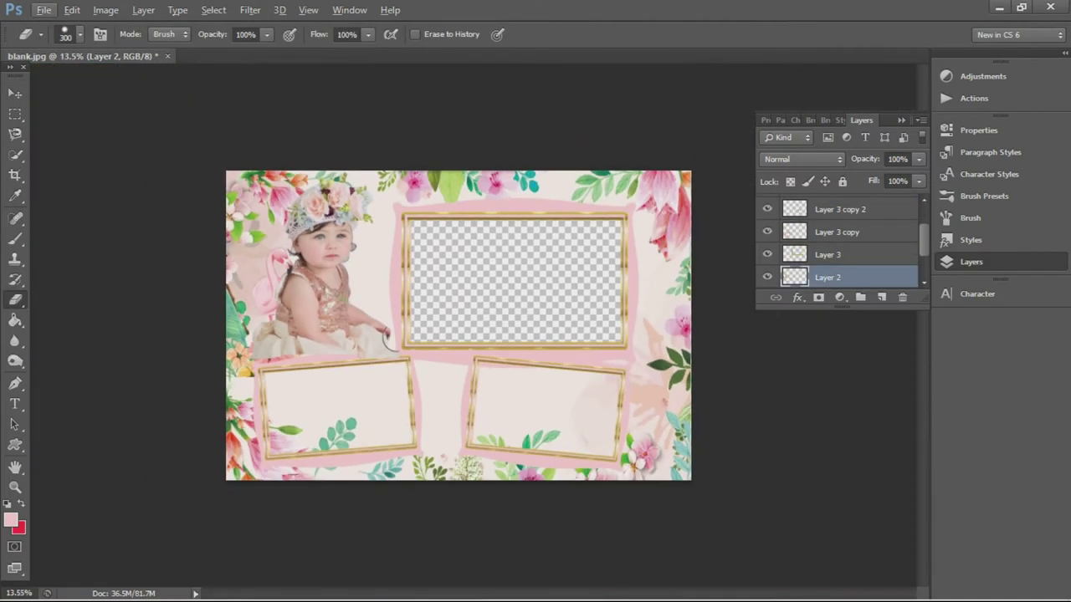
# - Open the painted flamingo image and drag it into the birthday layout
pyautogui.press('F7')
pyautogui.hotkey('ctrl', '+')
pyautogui.hotkey('ctrl', 'o')
pyautogui.doubleClick(590, 179)
pyautogui.press('v')
pyautogui.moveTo(334, 56); pyautogui.dragTo(575, 199)
pyautogui.moveTo(618, 452); pyautogui.dragTo(410, 386)
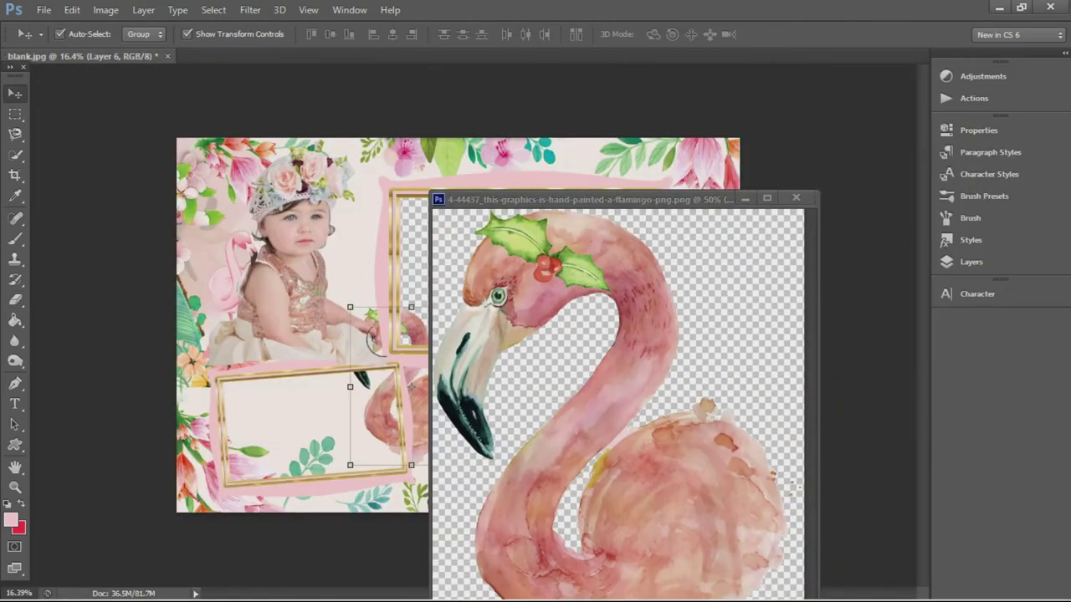
# - Raise the flamingo layer above the frames and position it between the lower frames
pyautogui.click(796, 198)
pyautogui.click(971, 262)
pyautogui.hotkey('ctrl', ']')
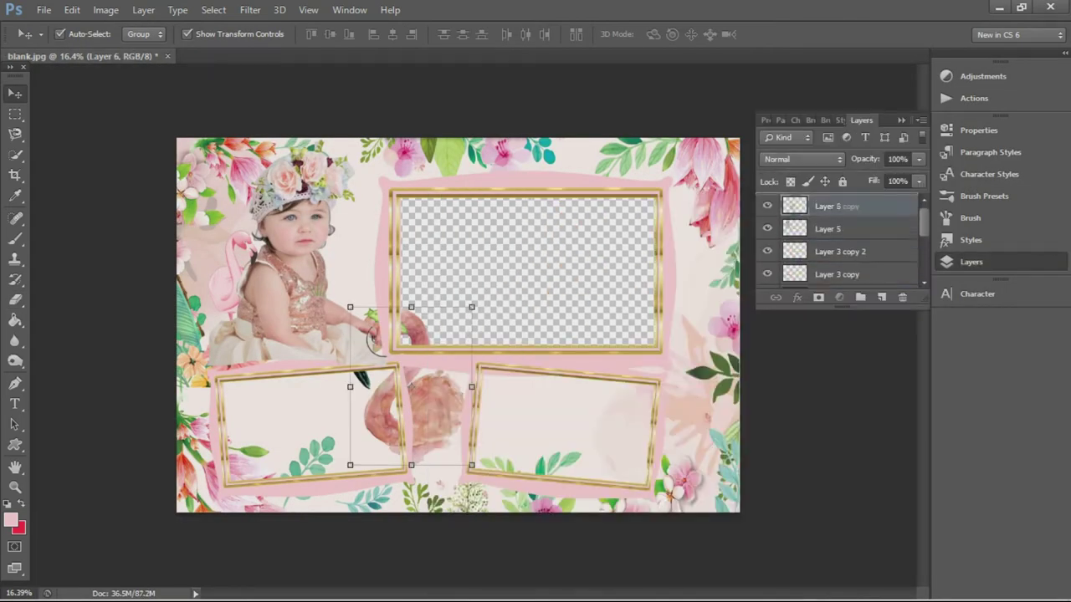
pyautogui.hotkey('ctrl', ']')
pyautogui.press('F7')
pyautogui.moveTo(464, 307); pyautogui.dragTo(501, 356)
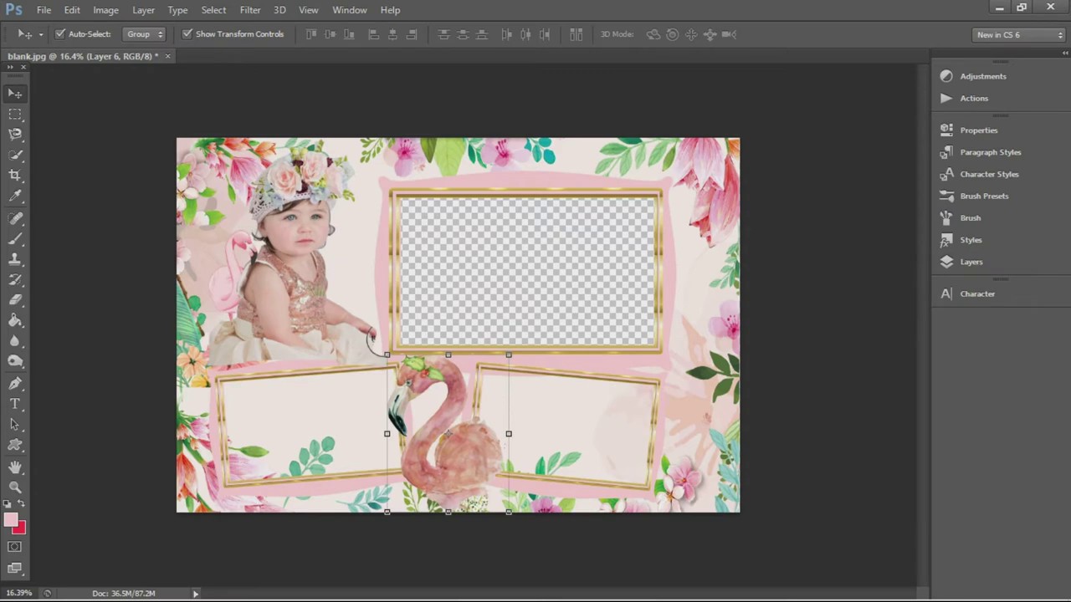
# - Open the standing pink flamingo image and place it beside the baby
pyautogui.click(44, 10)
pyautogui.click(59, 36)
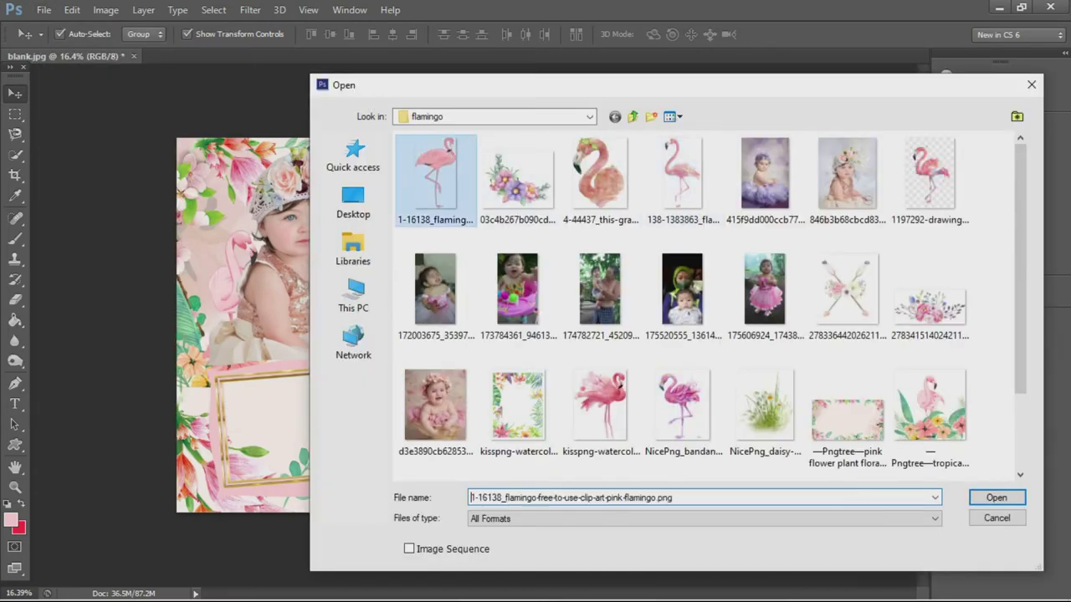
pyautogui.doubleClick(435, 168)
pyautogui.moveTo(318, 56); pyautogui.dragTo(468, 201)
pyautogui.moveTo(552, 360)
pyautogui.mouseDown()
pyautogui.moveTo(360, 234)
pyautogui.moveTo(381, 247)
pyautogui.mouseUp()
# - Open the watercolor flower cluster image, then choose the gold-border birthday badge image
pyautogui.click(43, 9)
pyautogui.click(59, 36)
pyautogui.click(930, 301)
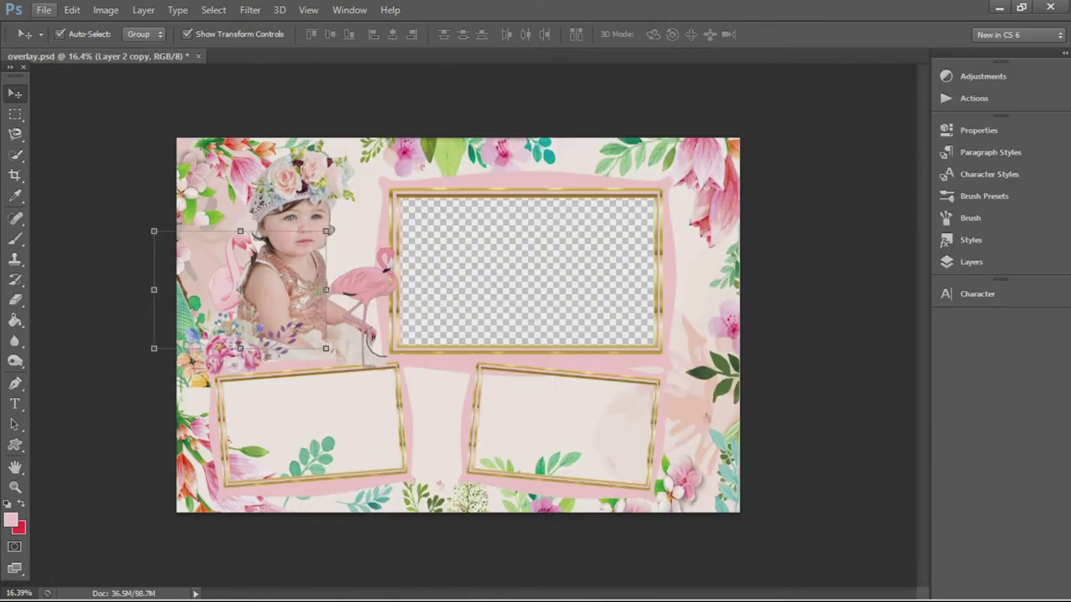
pyautogui.click(43, 9)
pyautogui.click(50, 40)
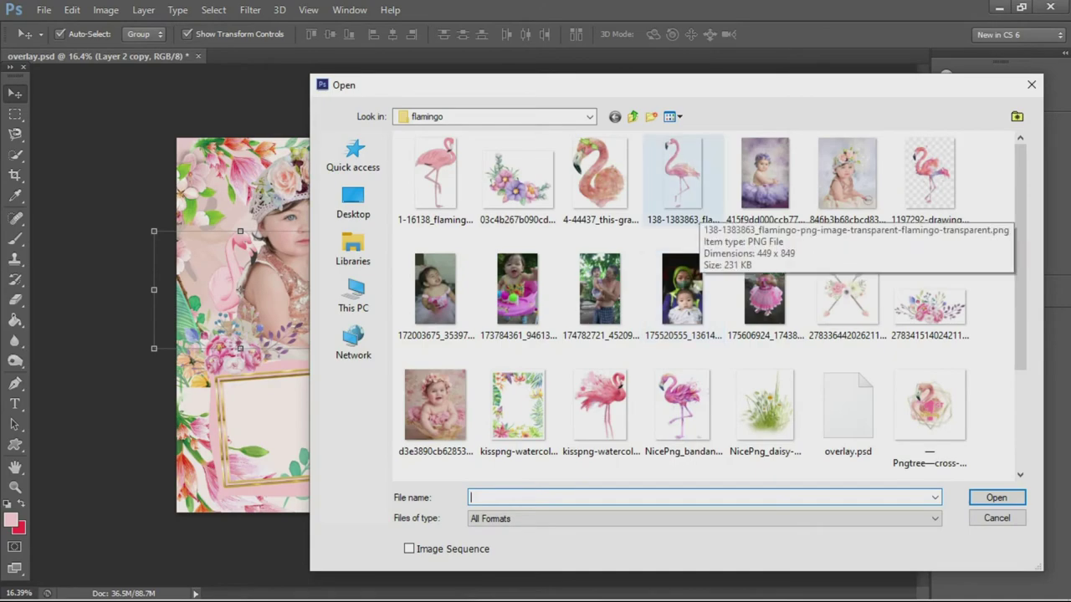
pyautogui.scroll(-3, 928, 251)
pyautogui.click(928, 251)
# - Bring the 'my 1st birthday' badge into the overlay, tilted slightly to match the frames
pyautogui.doubleClick(928, 251)
pyautogui.moveTo(377, 56); pyautogui.dragTo(719, 198)
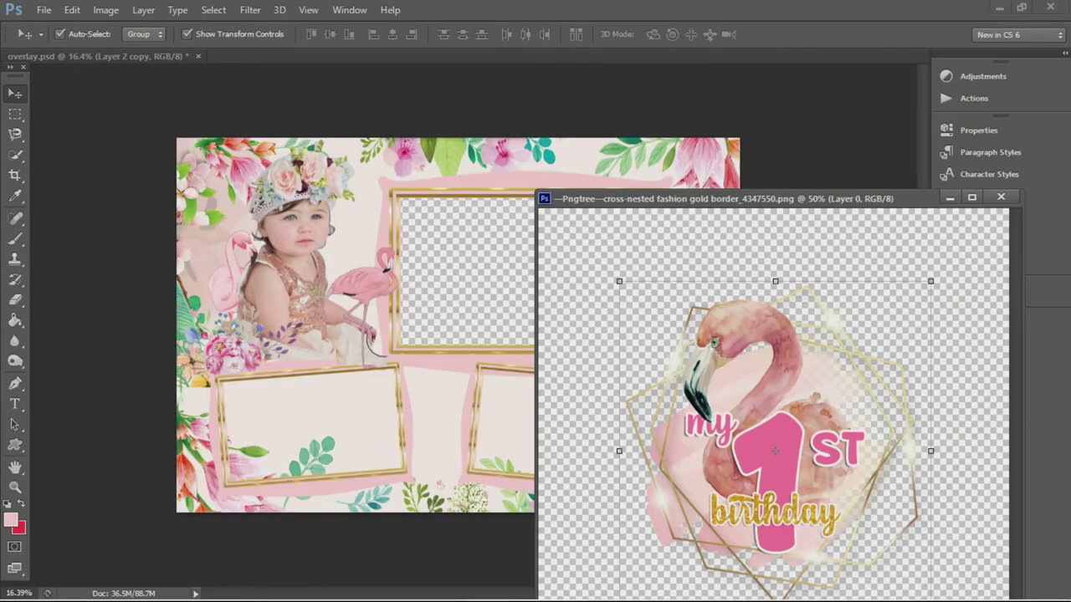
pyautogui.moveTo(619, 469); pyautogui.dragTo(430, 406)
pyautogui.hotkey('ctrl', '+')
pyautogui.hotkey('ctrl', 't')
pyautogui.moveTo(586, 334)
pyautogui.mouseDown()
pyautogui.moveTo(562, 278)
pyautogui.moveTo(585, 301)
pyautogui.mouseUp()
pyautogui.scroll(-3, 585, 302)
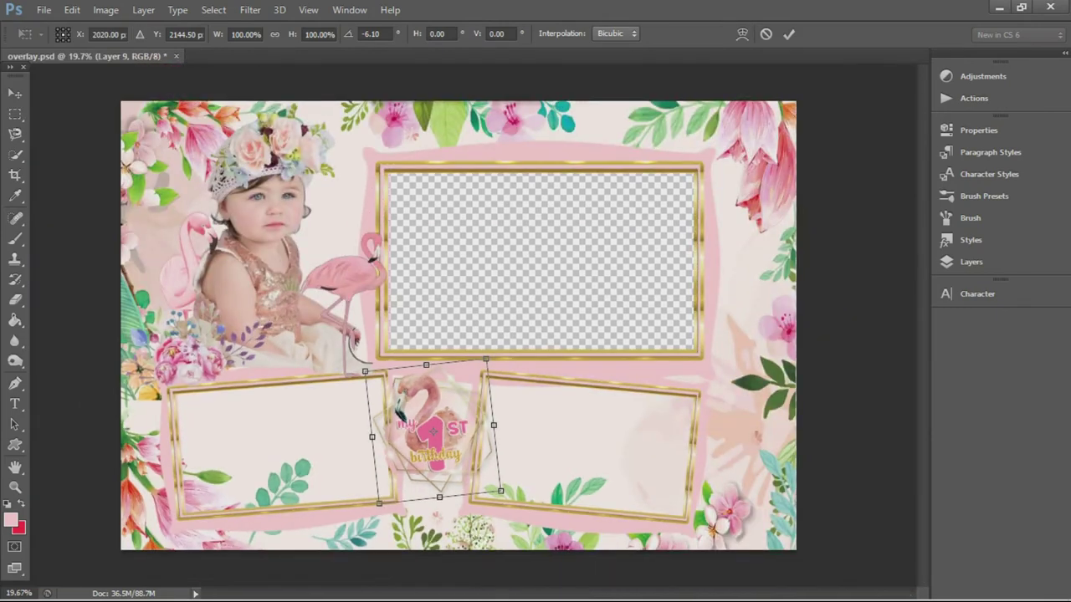
pyautogui.scroll(2, 644, 370)
pyautogui.press('Return')
# - Type the date 04.25.2021 beneath the badge, enlarge it, and color it gray
pyautogui.scroll(-5, 473, 326)
pyautogui.press('t')
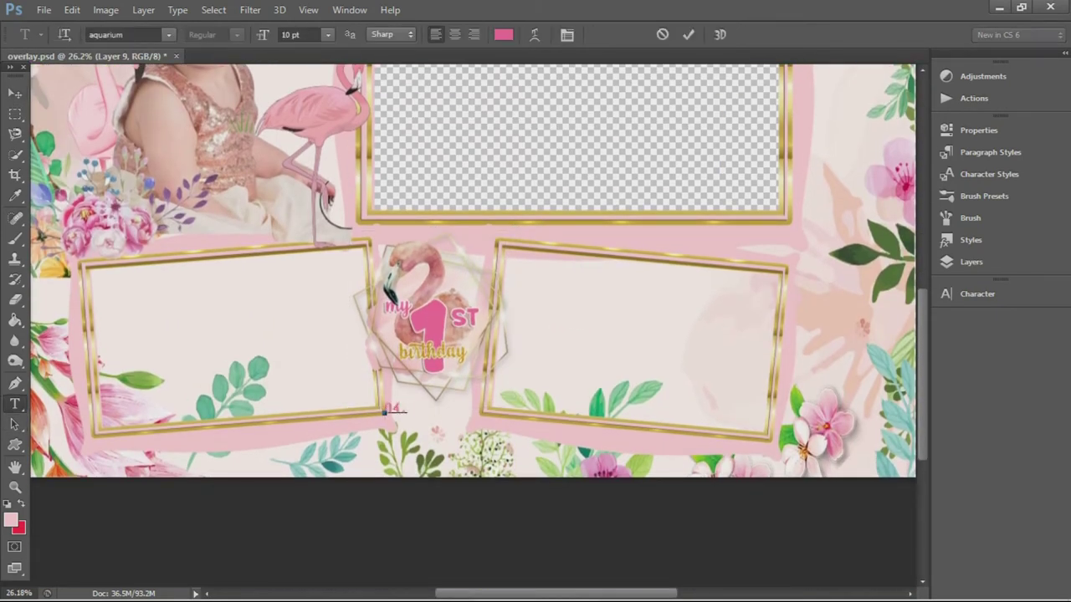
pyautogui.write('.25.2021')
pyautogui.click(15, 93)
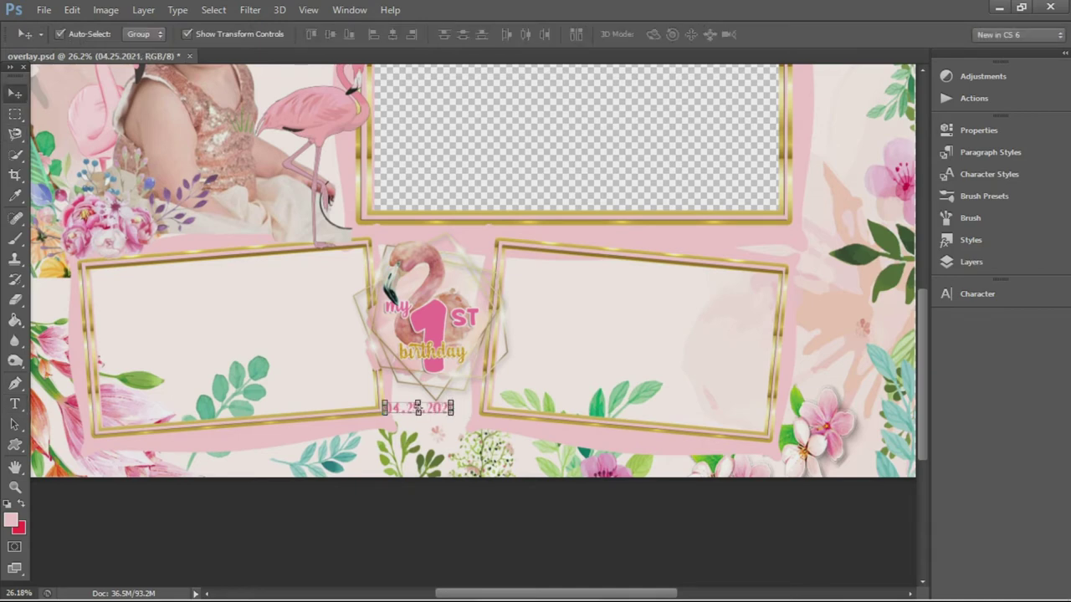
pyautogui.hotkey('ctrl', 't')
pyautogui.moveTo(452, 400); pyautogui.dragTo(483, 398)
pyautogui.press('Return')
pyautogui.click(976, 294)
pyautogui.click(886, 380)
pyautogui.click(989, 146)
# - Give the date layer a white stroke outline and a drop shadow
pyautogui.click(970, 262)
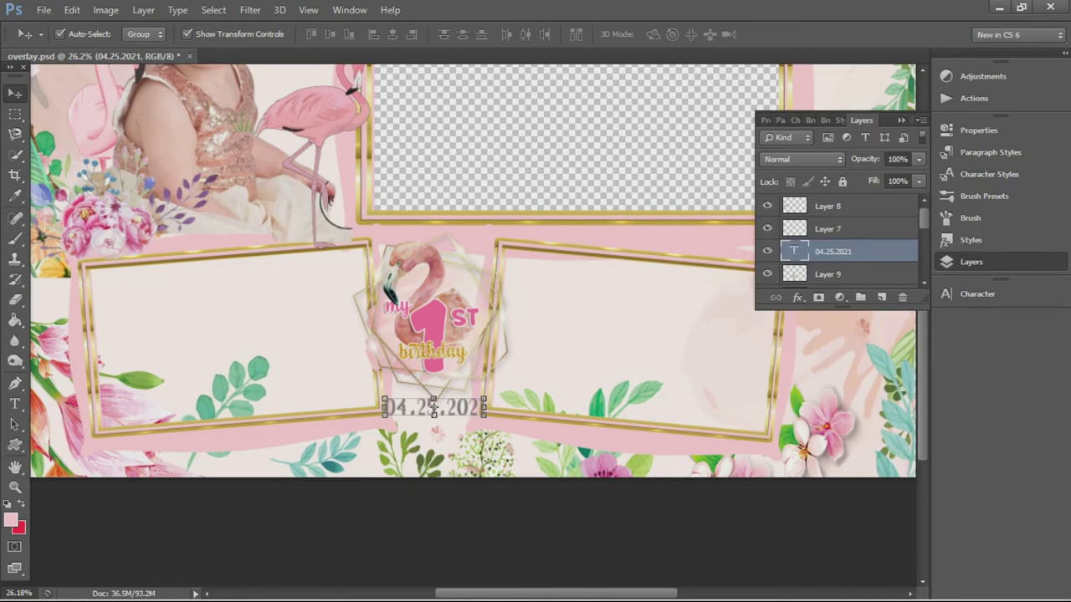
pyautogui.rightClick(832, 251)
pyautogui.click(544, 112)
pyautogui.click(623, 175)
pyautogui.click(710, 215)
pyautogui.press('Return')
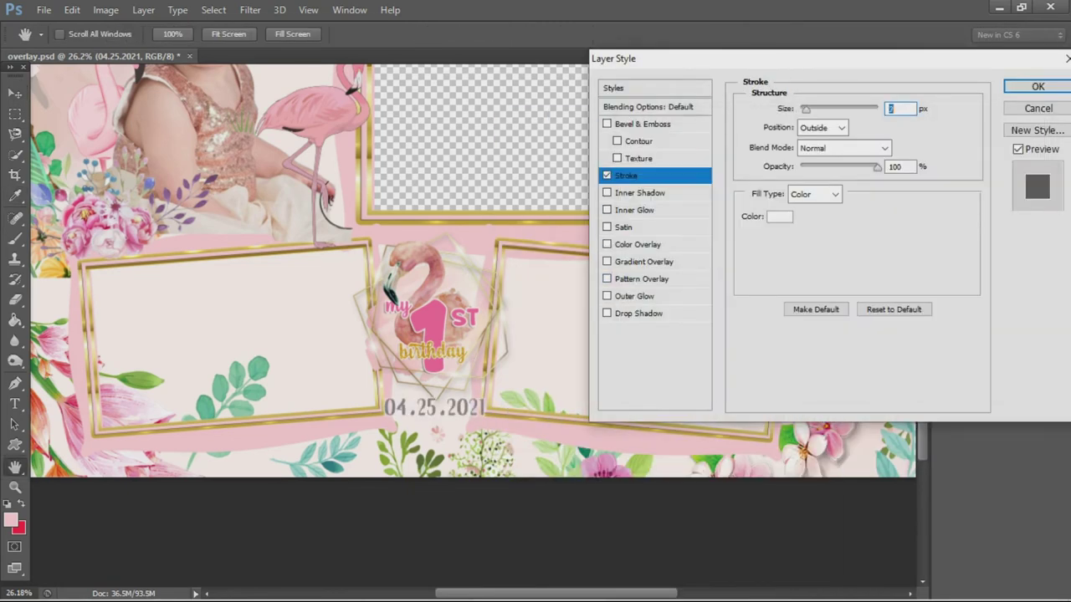
pyautogui.click(638, 313)
pyautogui.click(1037, 86)
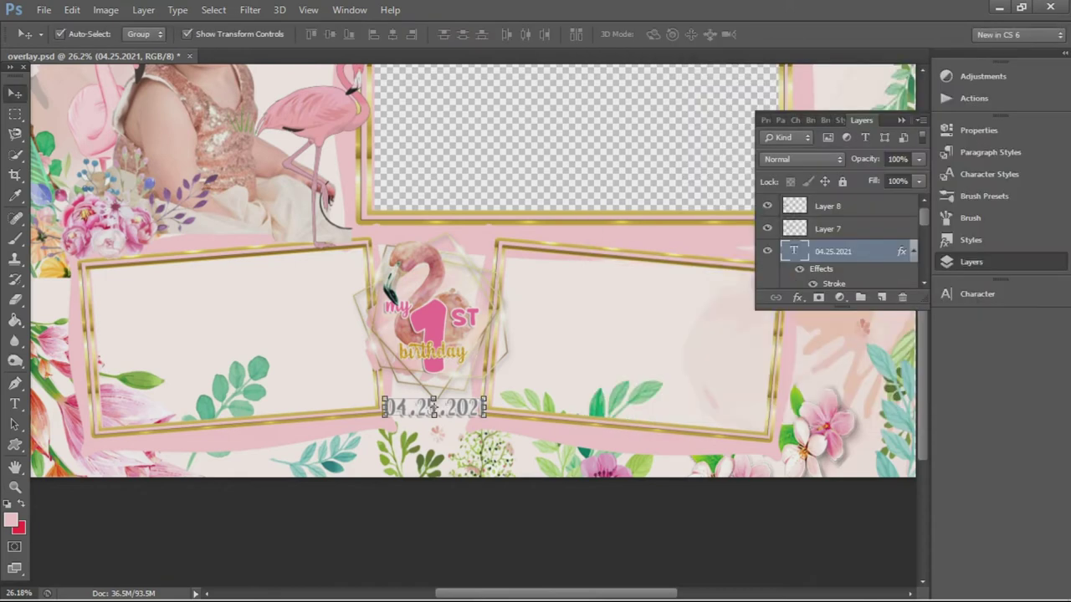
pyautogui.hotkey('ctrl', '0')
pyautogui.press('l')
pyautogui.hotkey('ctrl', '+')
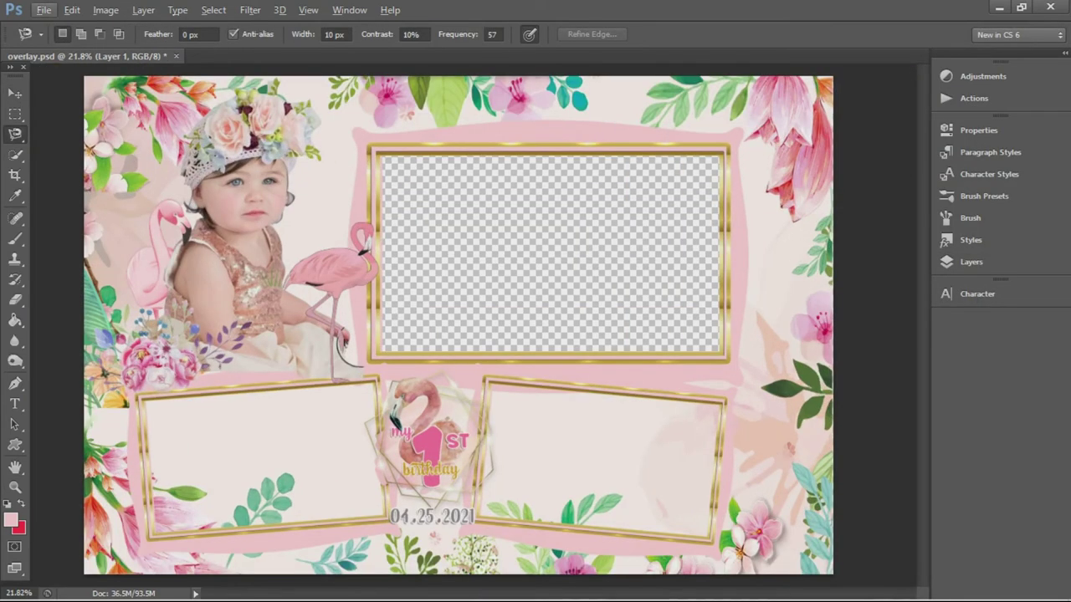
# - Cut away the white interiors of the lower-left and lower-right frames using polygon selections
pyautogui.hotkey('shift', 'l')
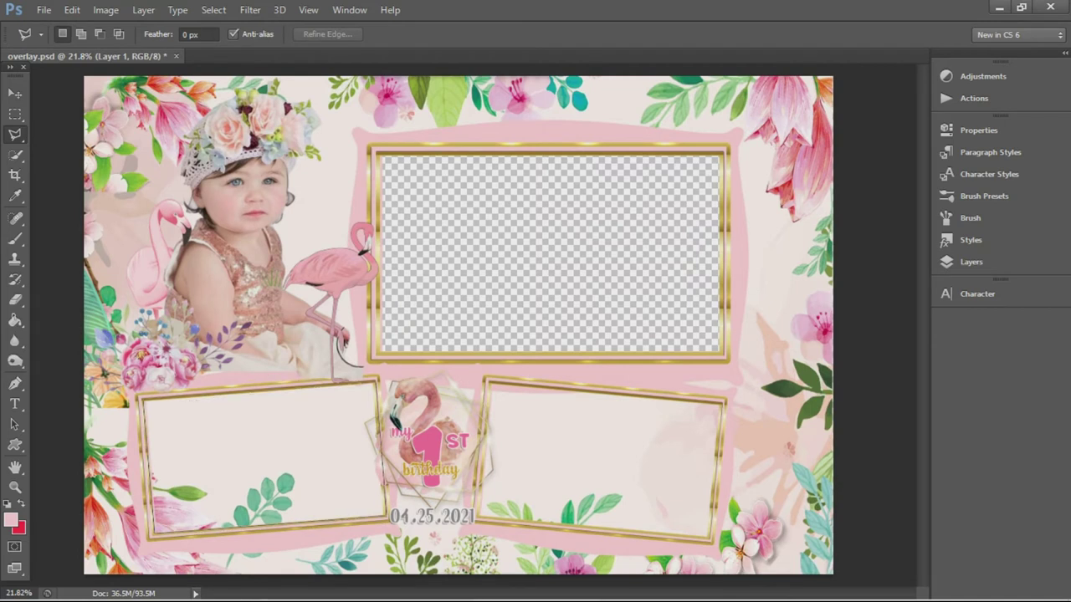
pyautogui.hotkey('ctrl', 'x')
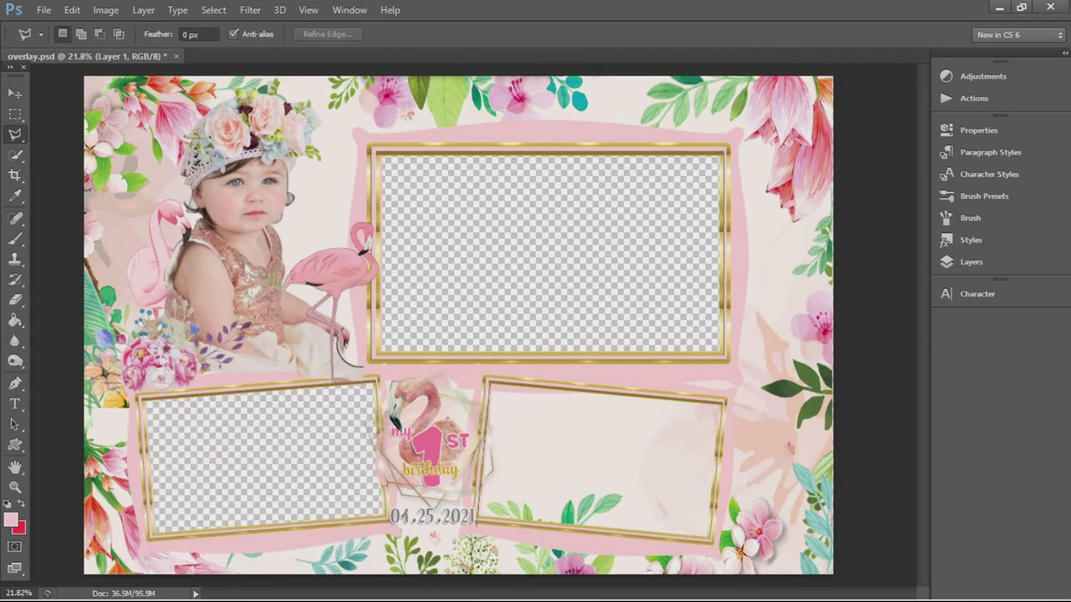
pyautogui.click(488, 384)
pyautogui.click(721, 401)
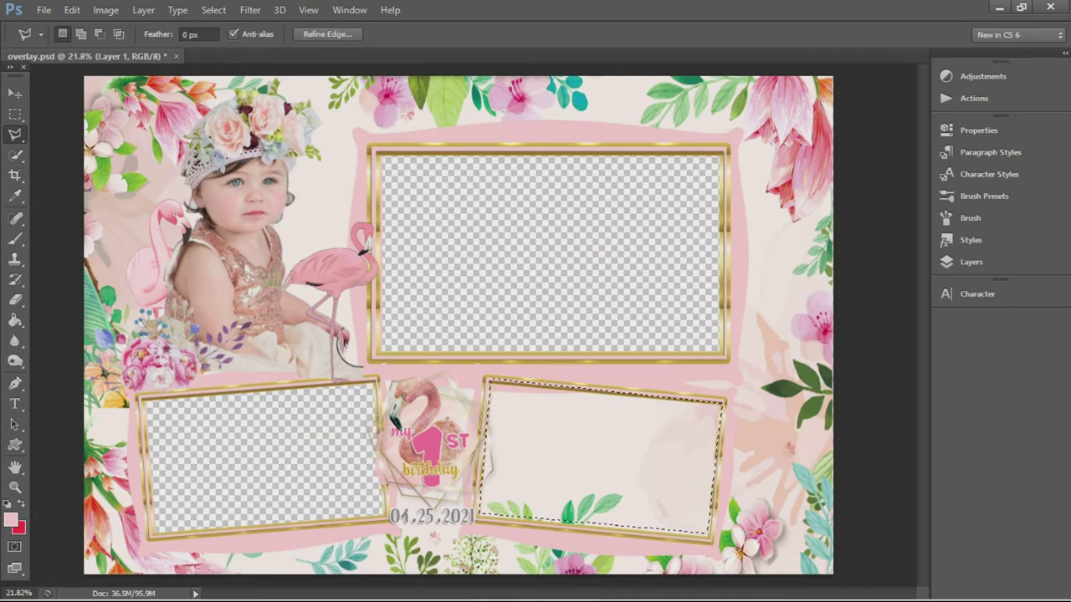
pyautogui.click(713, 533)
pyautogui.doubleClick(484, 522)
pyautogui.hotkey('ctrl', 'x')
# - Select along the lower-right frame's edge, then clear the selection
pyautogui.scroll(3, 556, 399)
pyautogui.press('l')
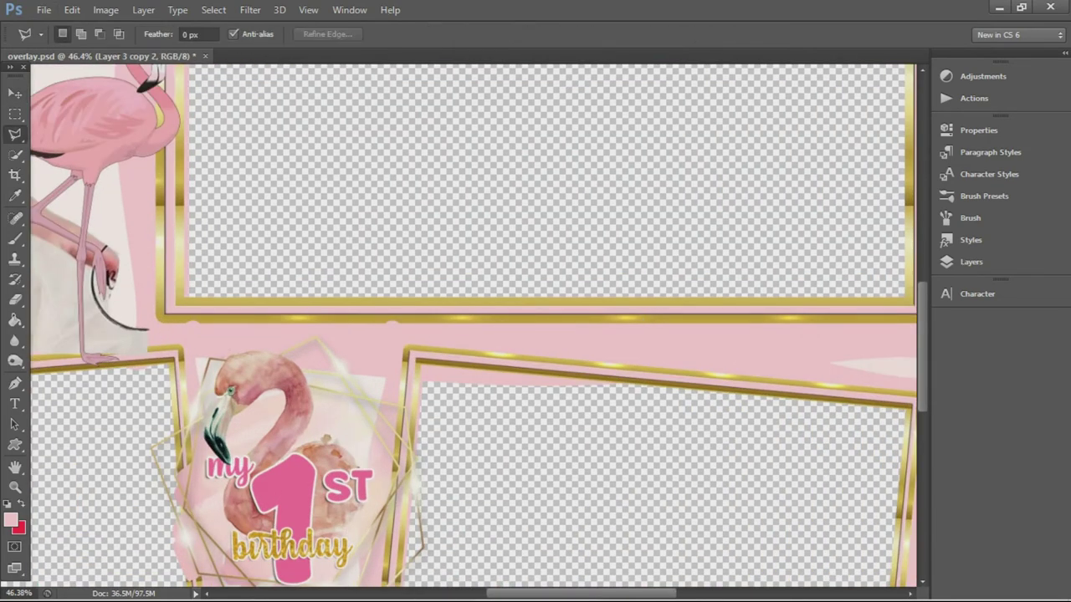
pyautogui.scroll(-3, 832, 461)
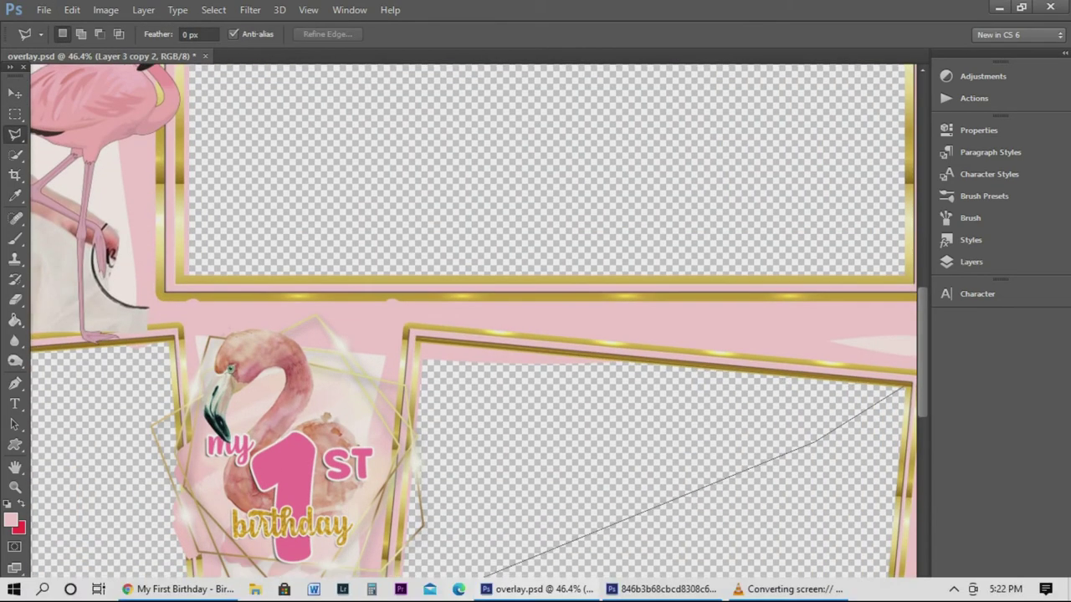
pyautogui.doubleClick(395, 534)
pyautogui.press('v')
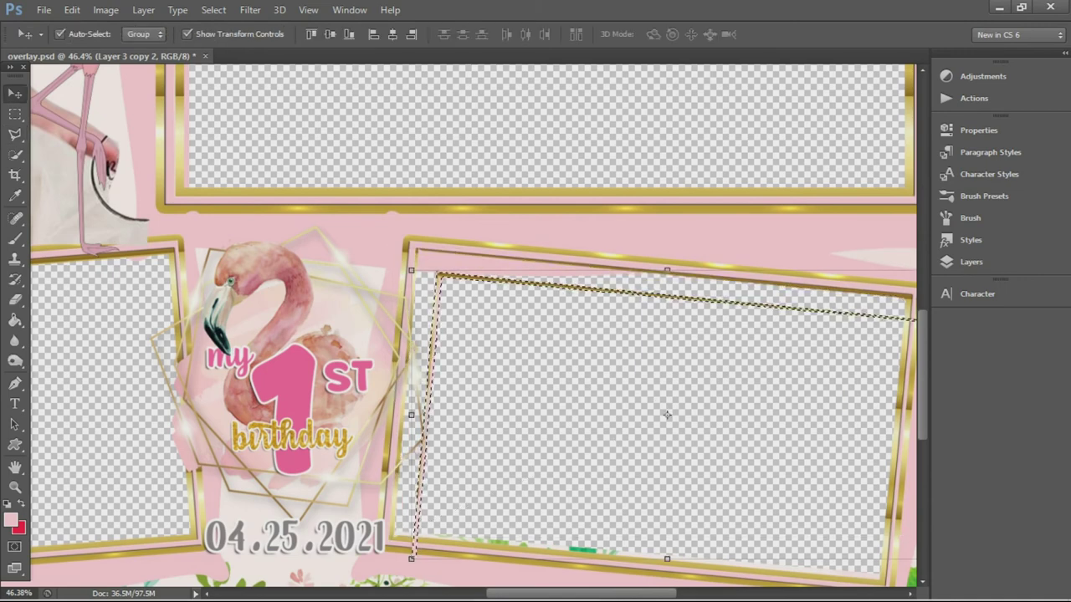
pyautogui.press('m')
pyautogui.hotkey('ctrl', 'd')
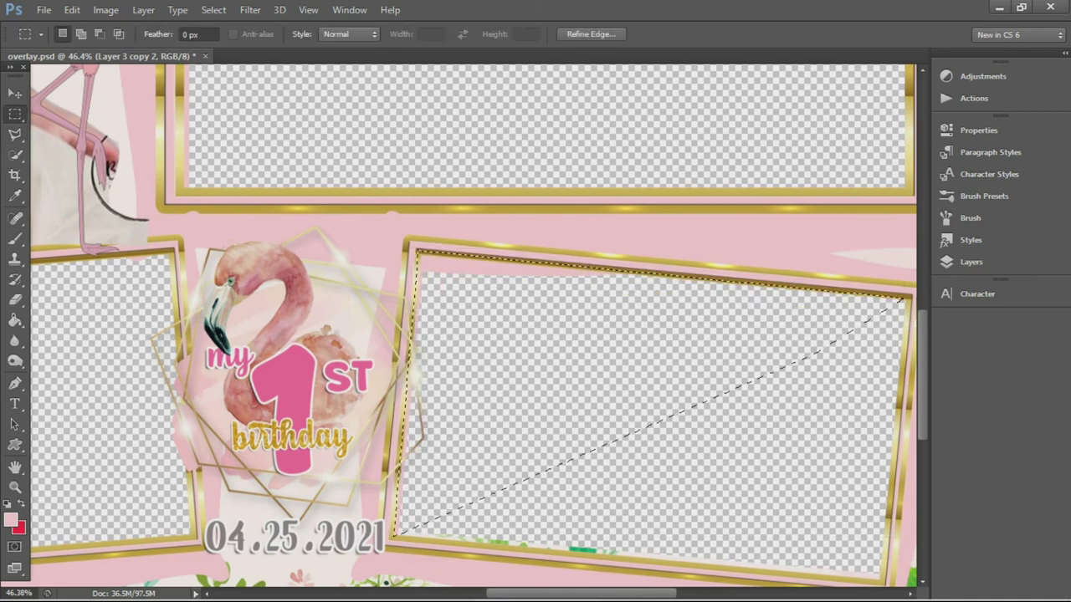
pyautogui.press('v')
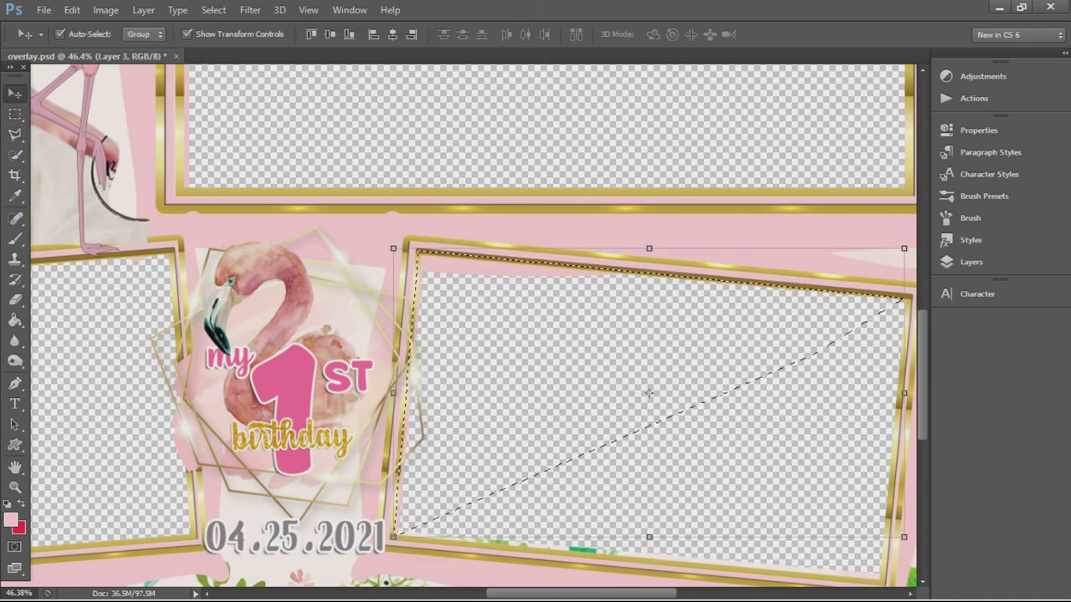
# - On Layer 3, erase the remaining interior of the tilted lower-right frame
pyautogui.click(970, 262)
pyautogui.hotkey('alt', '[')
pyautogui.hotkey('alt', '[')
pyautogui.hotkey('ctrl', 'd')
pyautogui.hotkey('alt', ']')
pyautogui.hotkey('alt', ']')
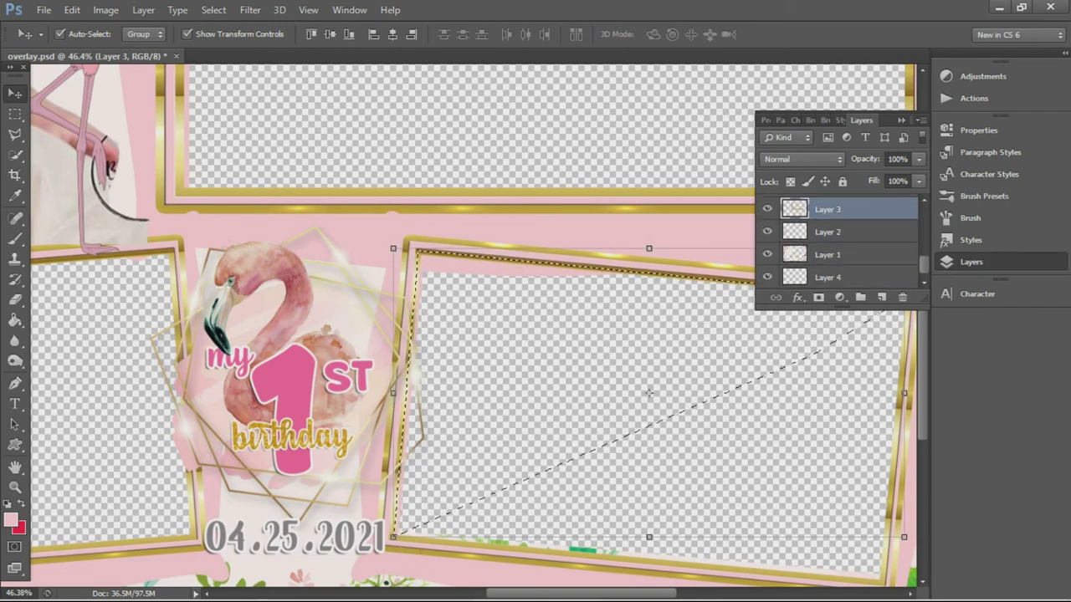
pyautogui.scroll(-3, 649, 393)
pyautogui.scroll(1, 585, 418)
pyautogui.scroll(2, 535, 427)
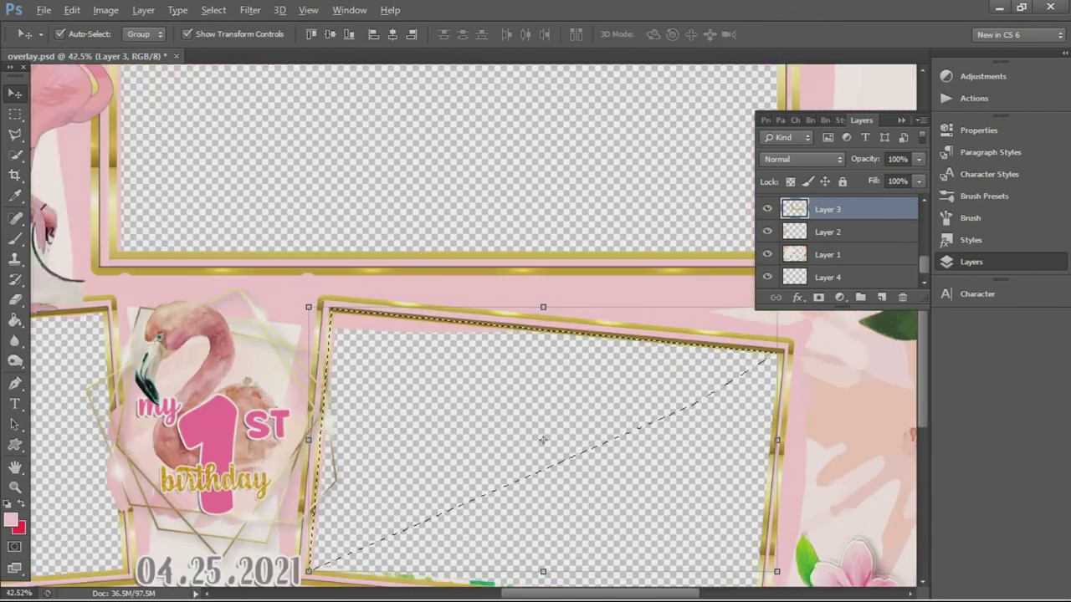
pyautogui.scroll(2, 498, 435)
pyautogui.press('e')
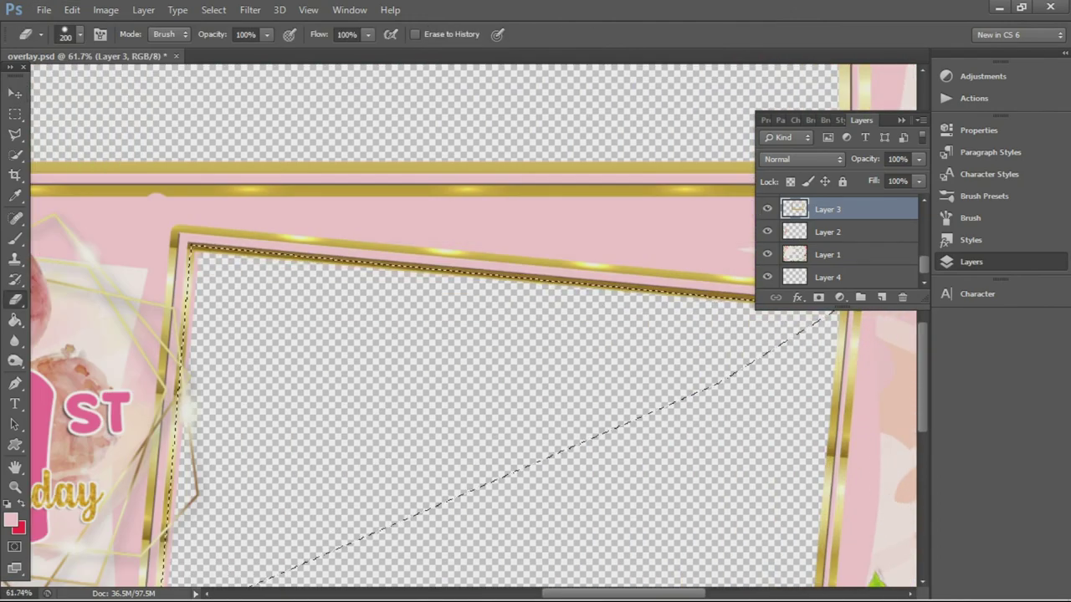
pyautogui.press('v')
pyautogui.click(901, 119)
pyautogui.scroll(-2, 535, 335)
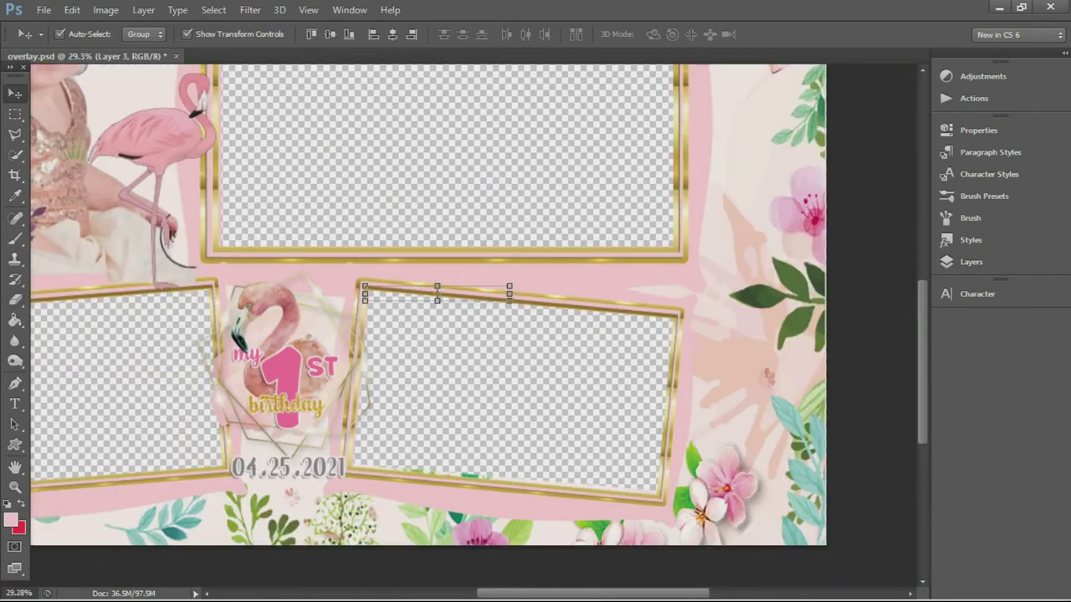
# - Open the watercolor ribbon image and float it in its own window
pyautogui.scroll(-3, 536, 334)
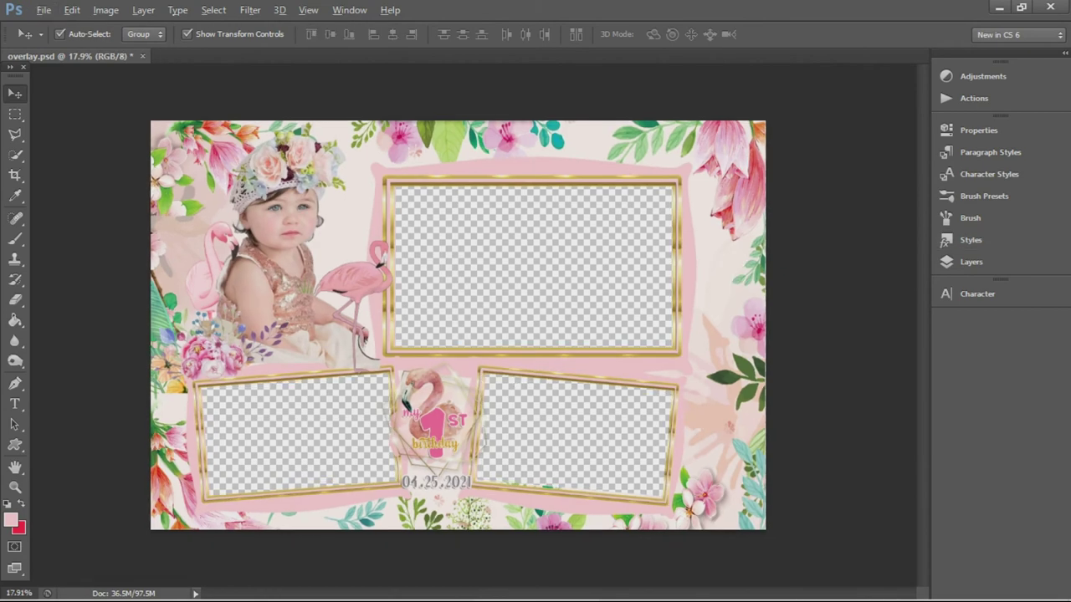
pyautogui.scroll(2, 536, 334)
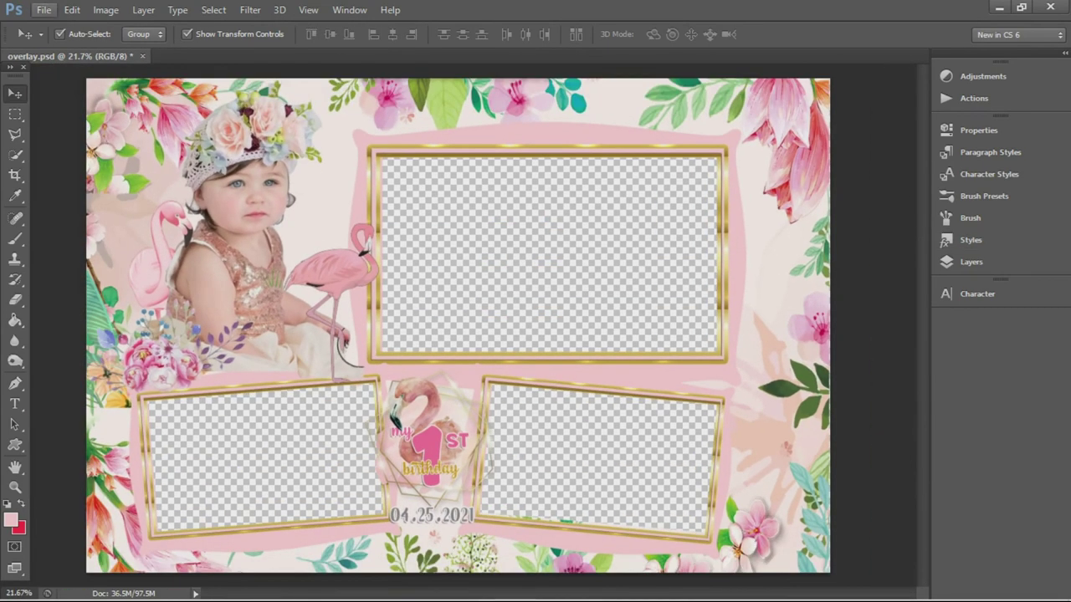
pyautogui.click(44, 10)
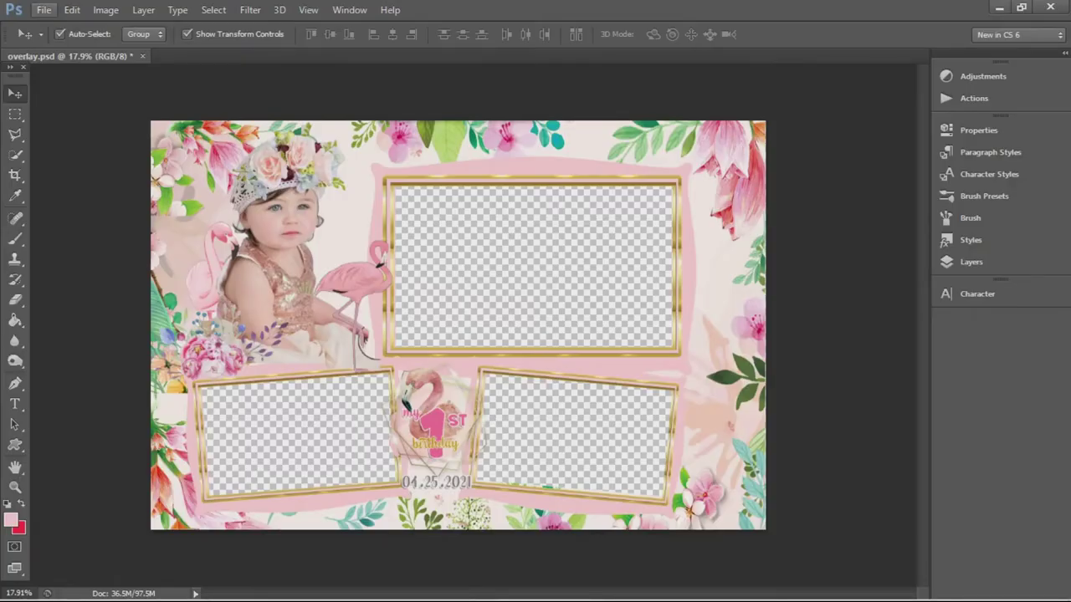
pyautogui.click(43, 9)
pyautogui.click(67, 43)
pyautogui.scroll(-3, 719, 276)
pyautogui.click(680, 251)
pyautogui.click(992, 497)
pyautogui.moveTo(335, 56); pyautogui.dragTo(752, 105)
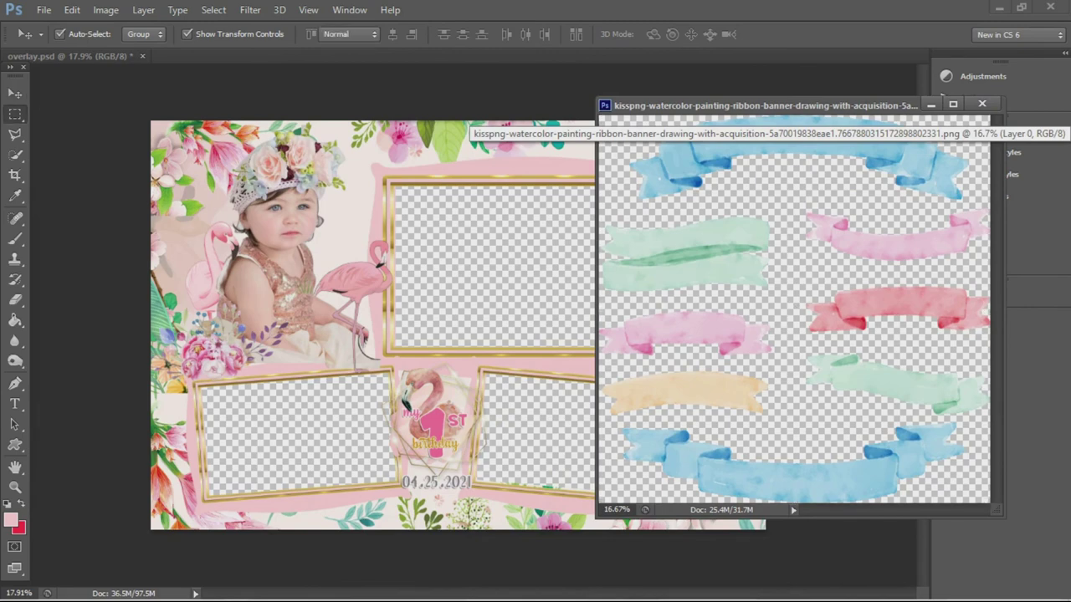
# - Marquee the mint-green ribbon and drag it into the overlay below the baby photo
pyautogui.scroll(-1, 793, 326)
pyautogui.press('m')
pyautogui.moveTo(793, 334); pyautogui.dragTo(955, 404)
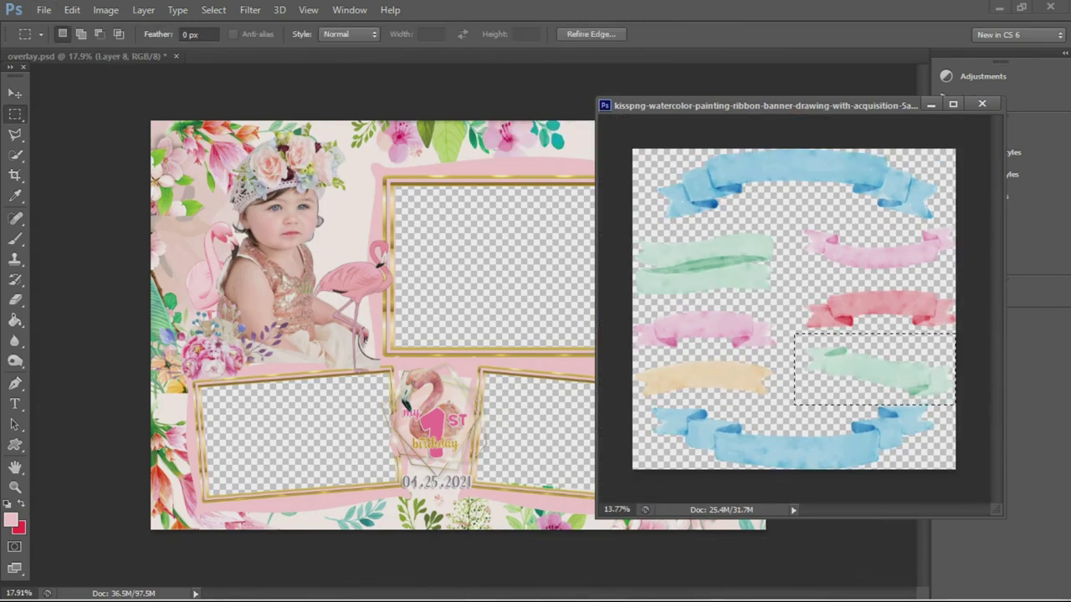
pyautogui.press('v')
pyautogui.moveTo(870, 368); pyautogui.dragTo(284, 351)
pyautogui.hotkey('ctrl', 't')
pyautogui.moveTo(394, 293); pyautogui.dragTo(402, 269)
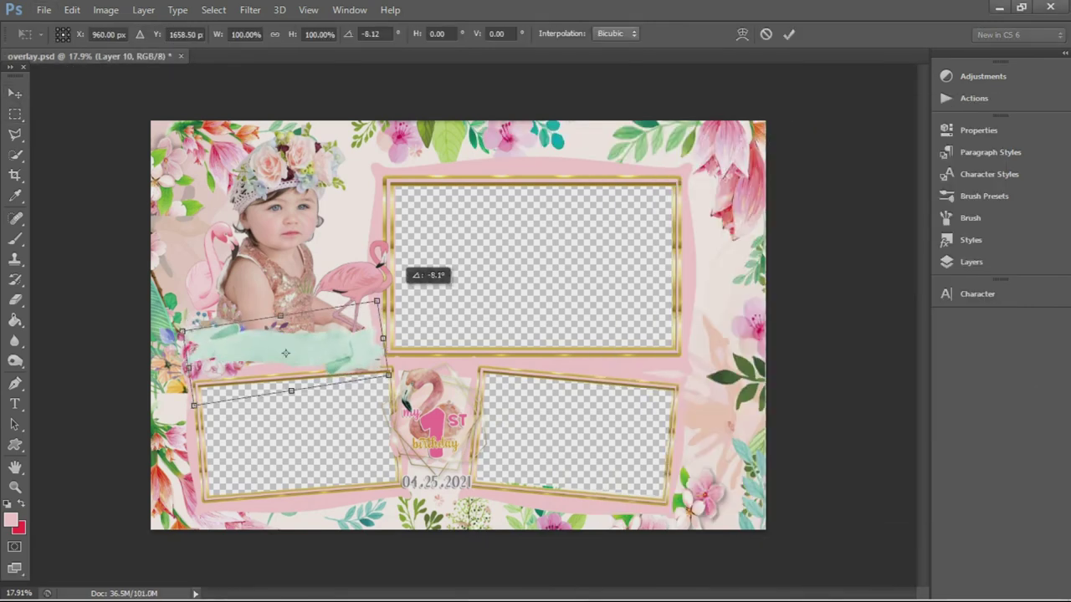
pyautogui.press('Escape')
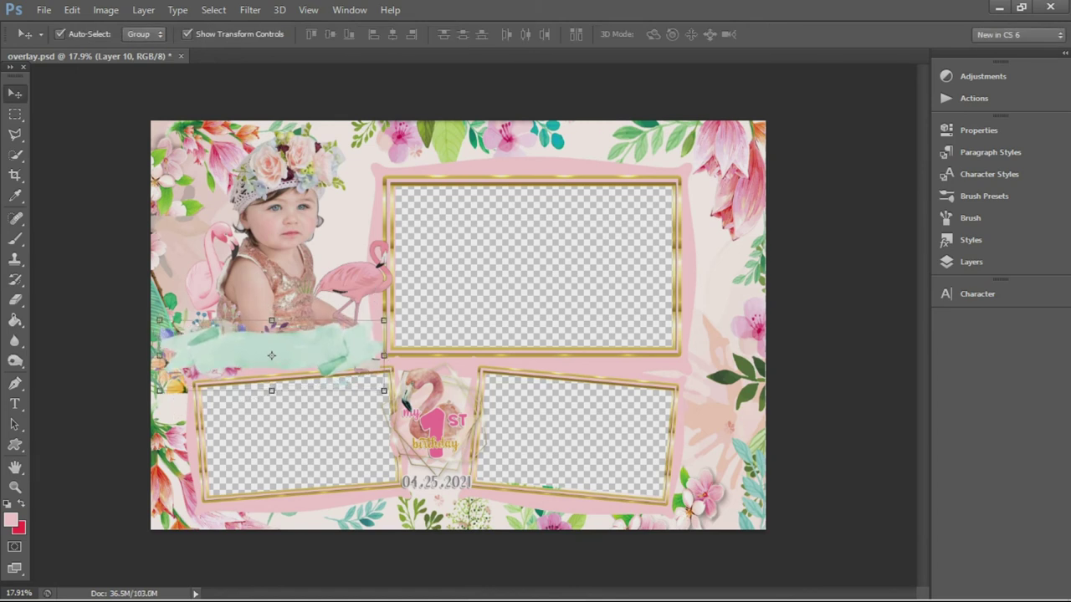
pyautogui.press('t')
pyautogui.write('Ariana')
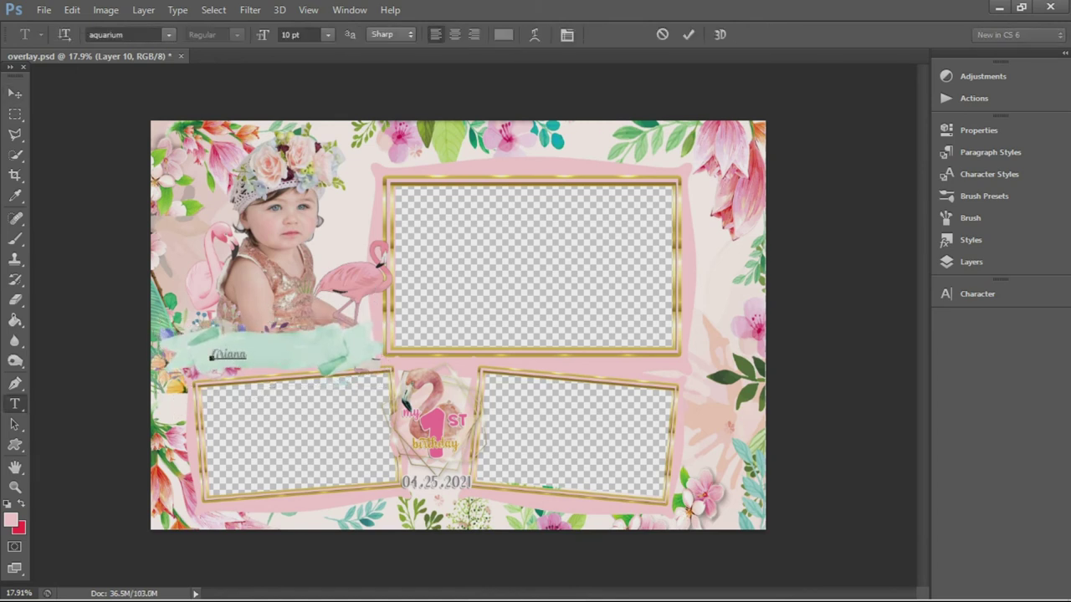
# - Commit the name Ariana, then enlarge, move and tilt it onto the green ribbon
pyautogui.hotkey('ctrl', 'Return')
pyautogui.press('v')
pyautogui.hotkey('ctrl', 't')
pyautogui.moveTo(246, 359); pyautogui.dragTo(346, 393)
pyautogui.moveTo(276, 385); pyautogui.dragTo(272, 351)
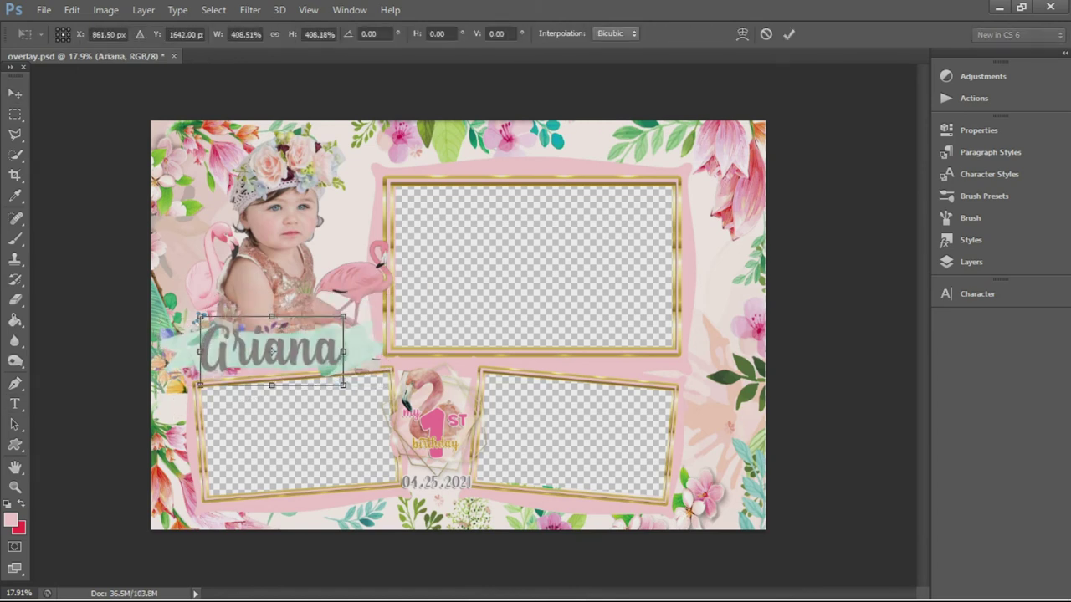
pyautogui.moveTo(393, 293); pyautogui.dragTo(402, 276)
pyautogui.press('Return')
# - Warp the Ariana text with the Flag style, adjust its bend, and commit it
pyautogui.press('t')
pyautogui.doubleClick(268, 347)
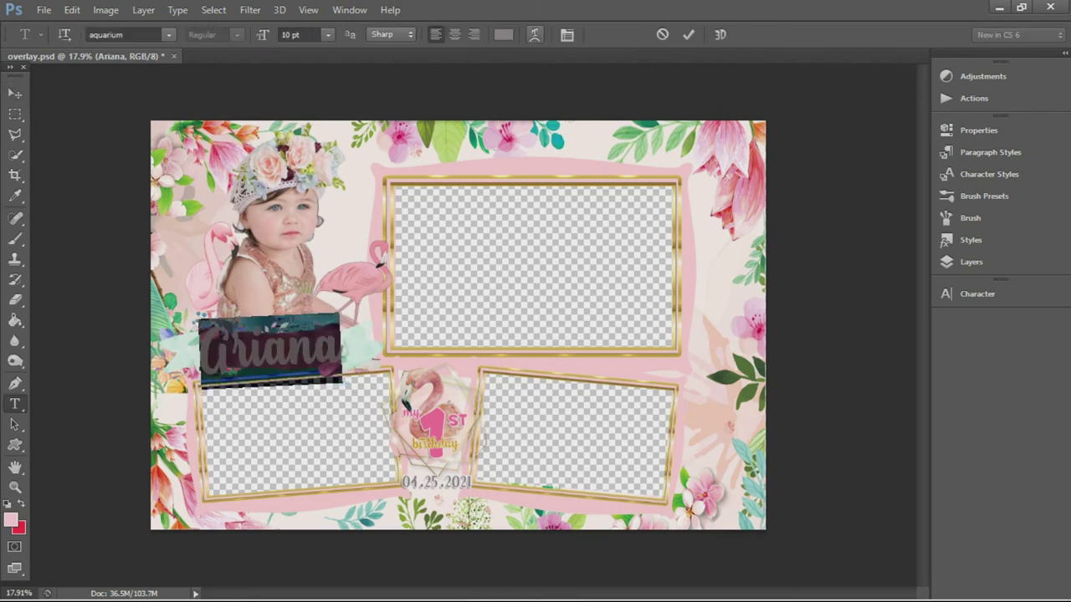
pyautogui.click(534, 35)
pyautogui.click(498, 165)
pyautogui.click(477, 349)
pyautogui.moveTo(522, 236); pyautogui.dragTo(472, 237)
pyautogui.press('Return')
pyautogui.click(977, 293)
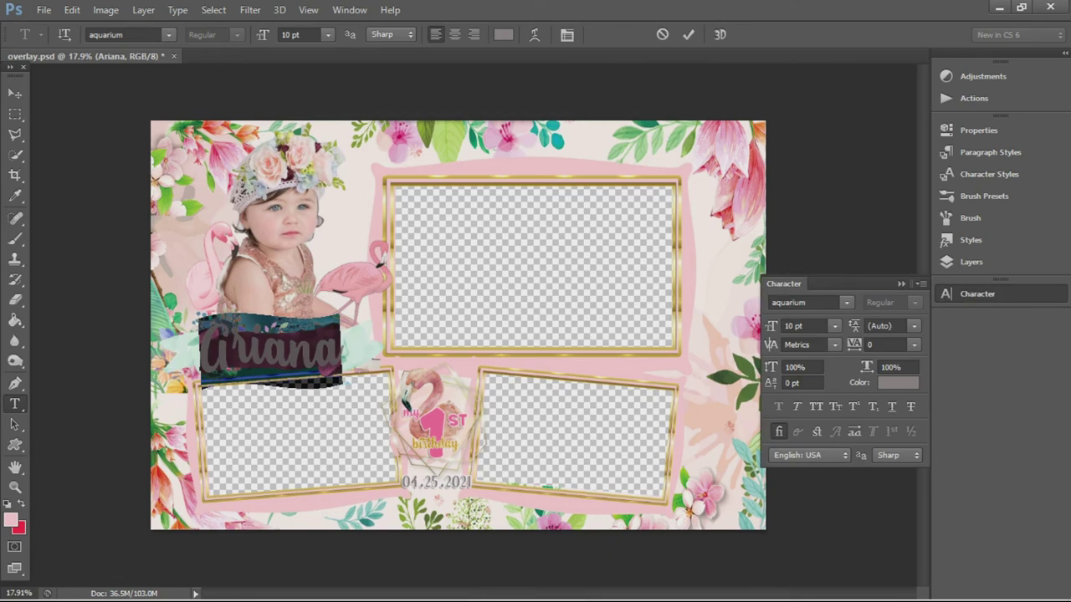
pyautogui.click(901, 283)
pyautogui.click(15, 93)
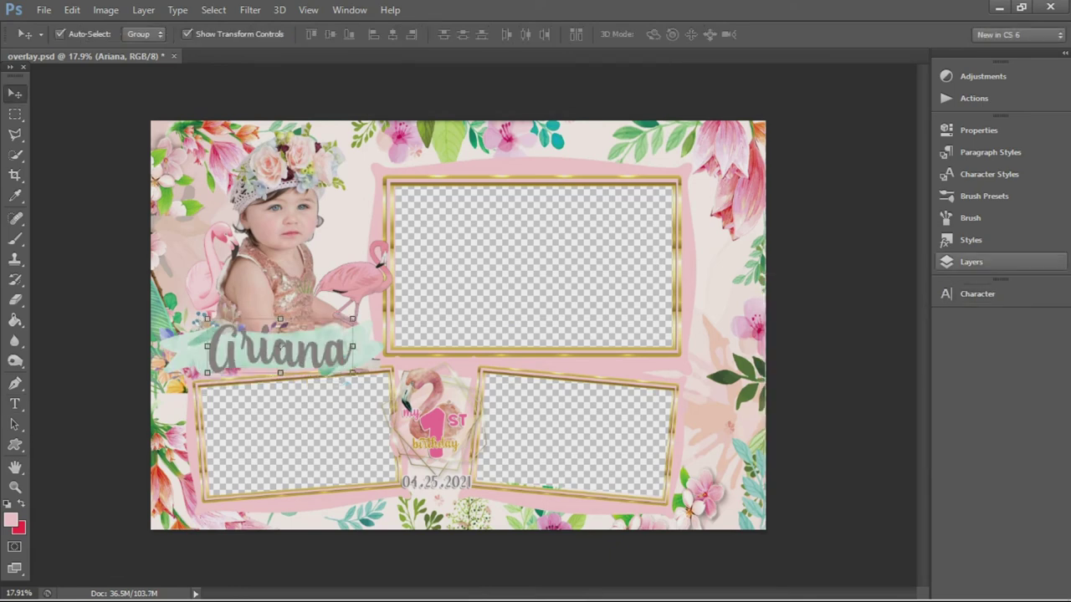
pyautogui.click(971, 262)
pyautogui.rightClick(828, 206)
# - Give the Ariana layer a white stroke and a drop shadow
pyautogui.click(538, 115)
pyautogui.click(607, 175)
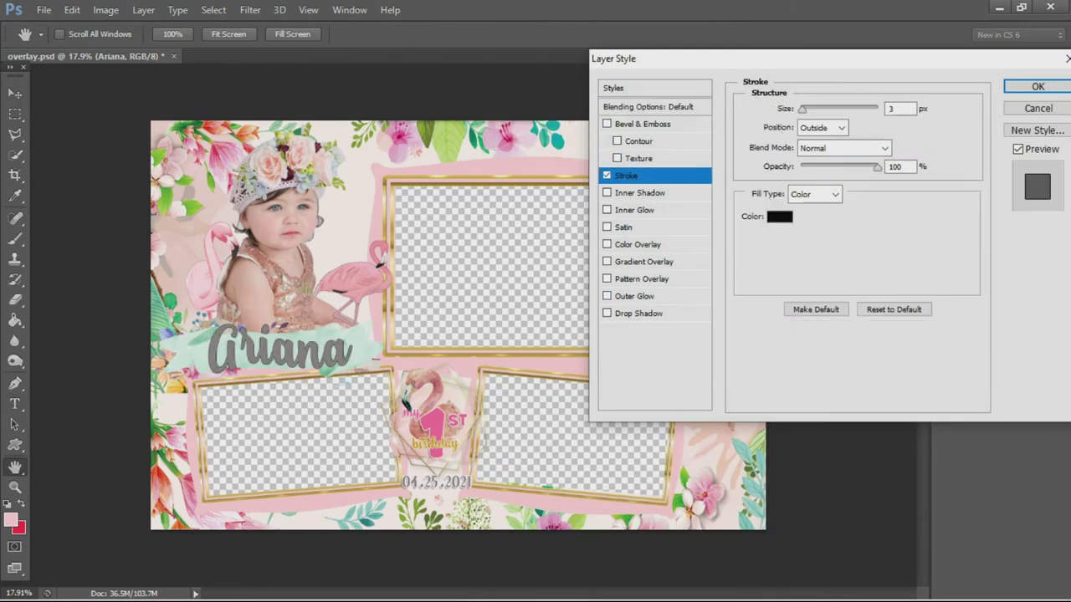
pyautogui.click(779, 216)
pyautogui.click(632, 153)
pyautogui.click(992, 143)
pyautogui.click(638, 312)
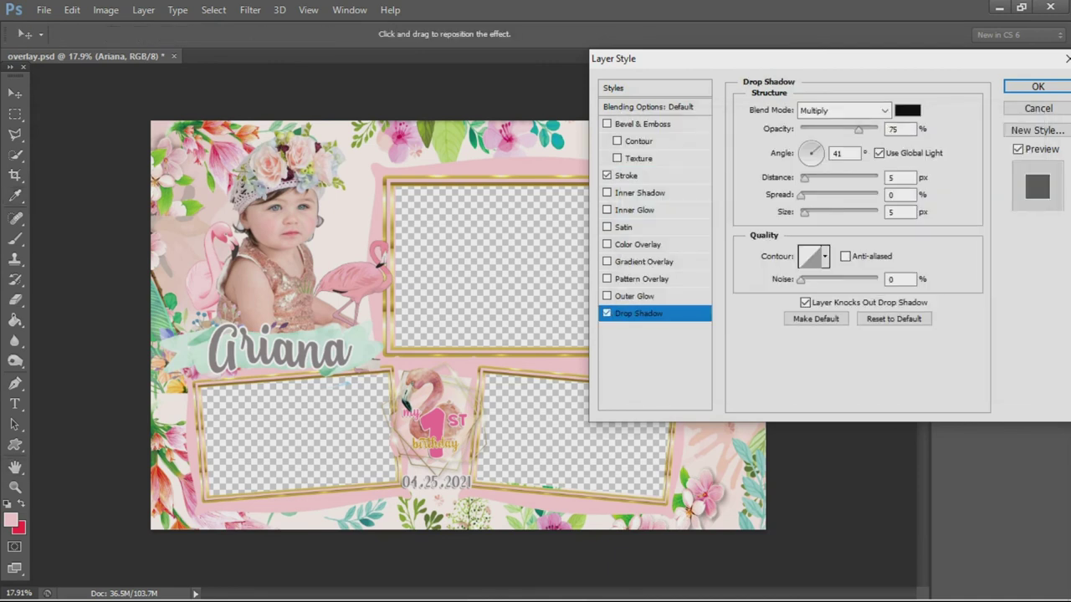
# - Add a pattern overlay to the name, trying pink dots, pale pink and pink stripe patterns
pyautogui.click(641, 278)
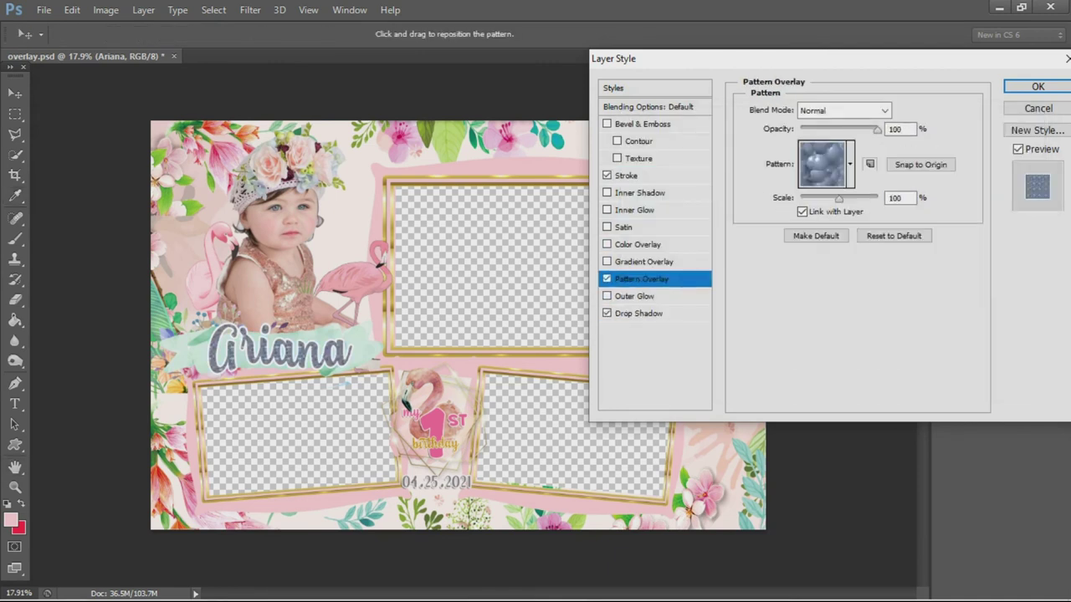
pyautogui.click(850, 164)
pyautogui.click(823, 224)
pyautogui.click(873, 273)
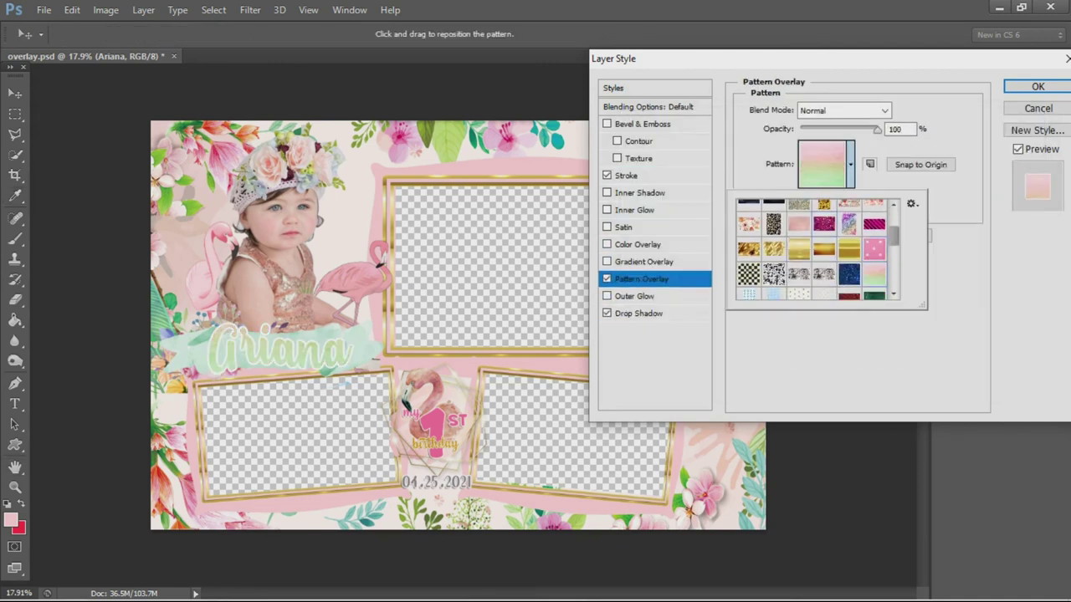
pyautogui.click(873, 249)
pyautogui.press('Return')
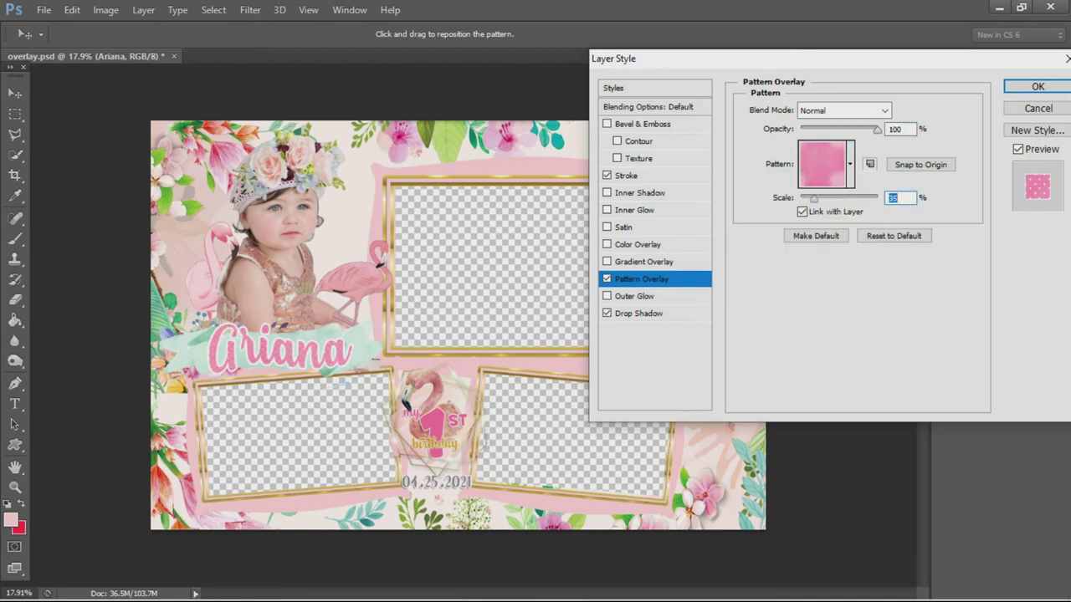
pyautogui.click(850, 164)
pyautogui.click(848, 249)
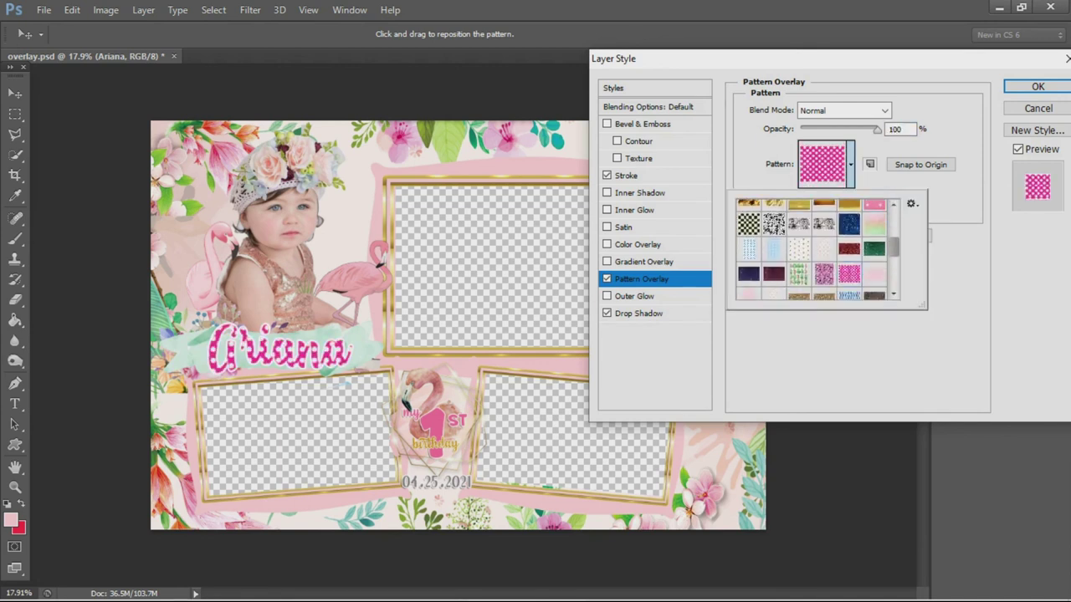
pyautogui.scroll(-2, 824, 251)
pyautogui.scroll(-2, 824, 251)
pyautogui.click(823, 274)
pyautogui.press('Return')
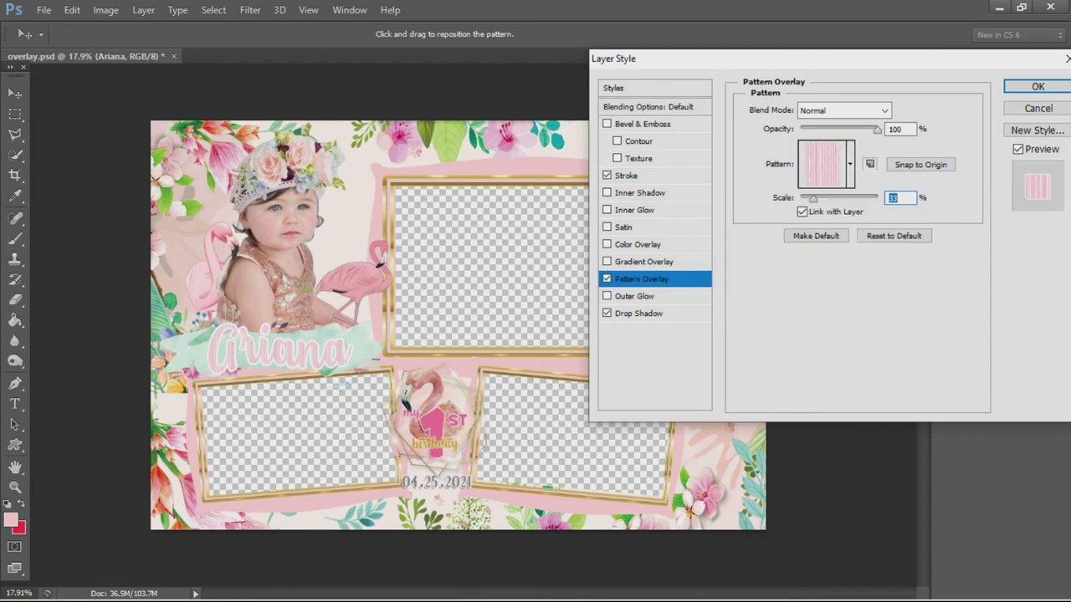
# - Settle on the pink pattern, add a bevel and emboss, and apply the effects
pyautogui.click(849, 164)
pyautogui.click(799, 288)
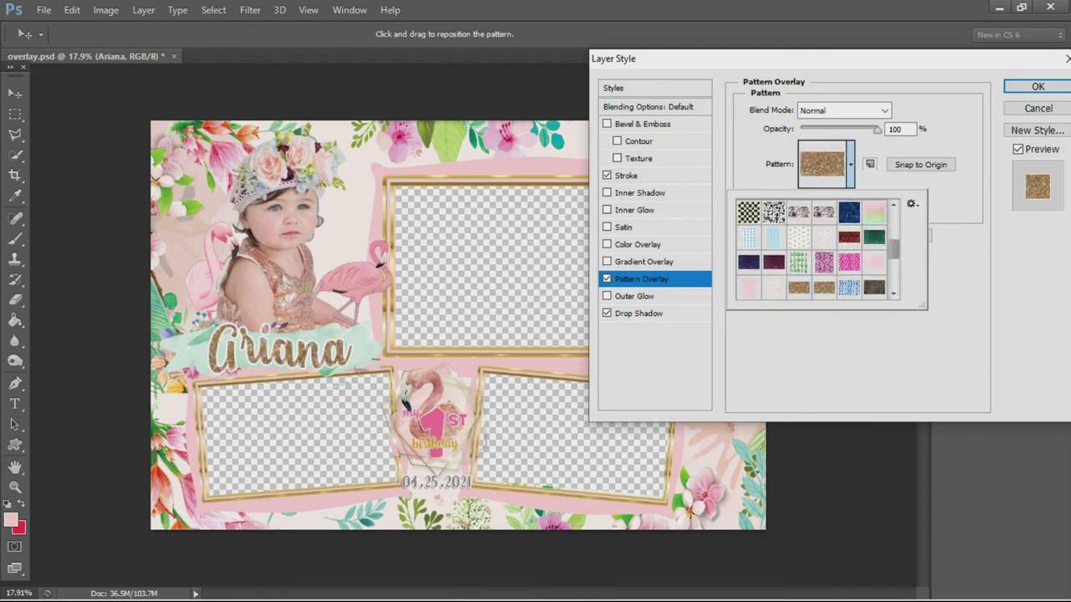
pyautogui.click(824, 262)
pyautogui.scroll(-2, 824, 262)
pyautogui.press('Return')
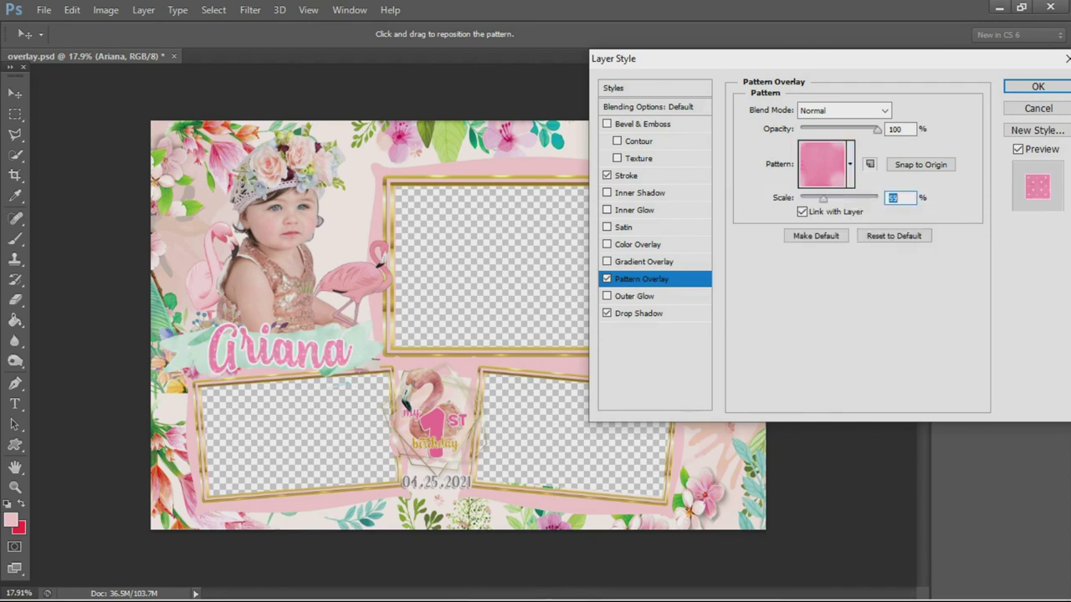
pyautogui.click(642, 124)
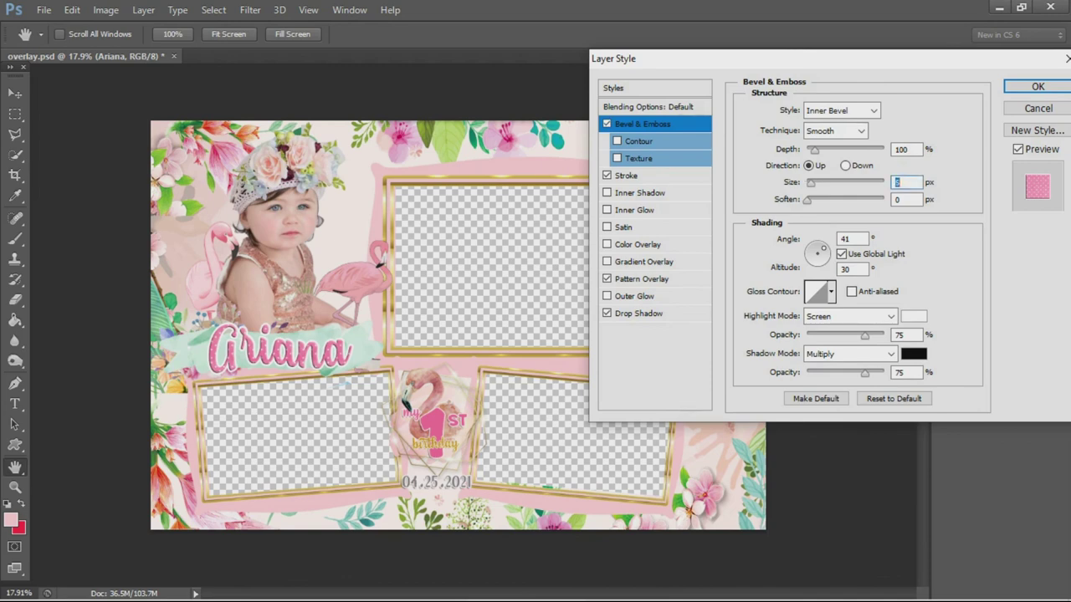
pyautogui.press('Return')
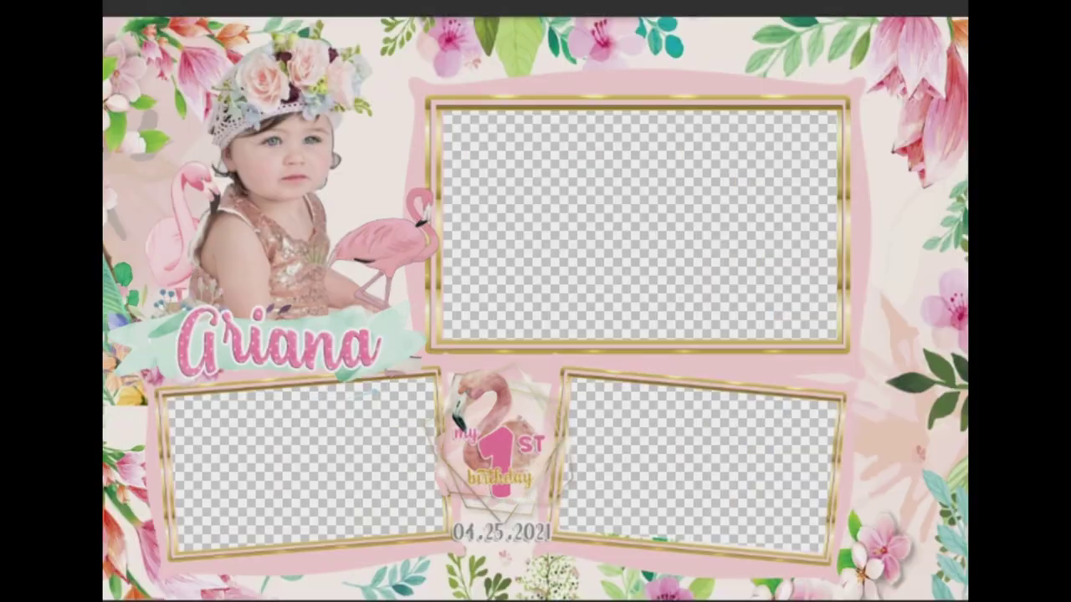